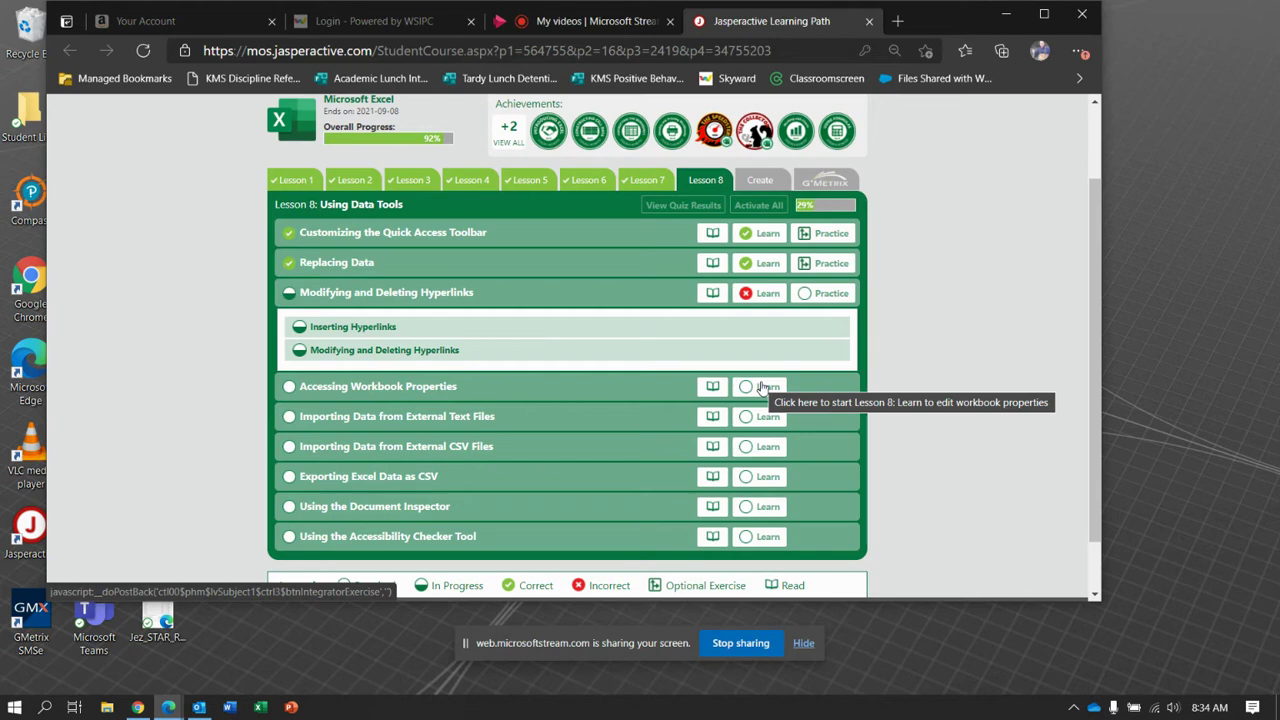
pyautogui.click(762, 387)
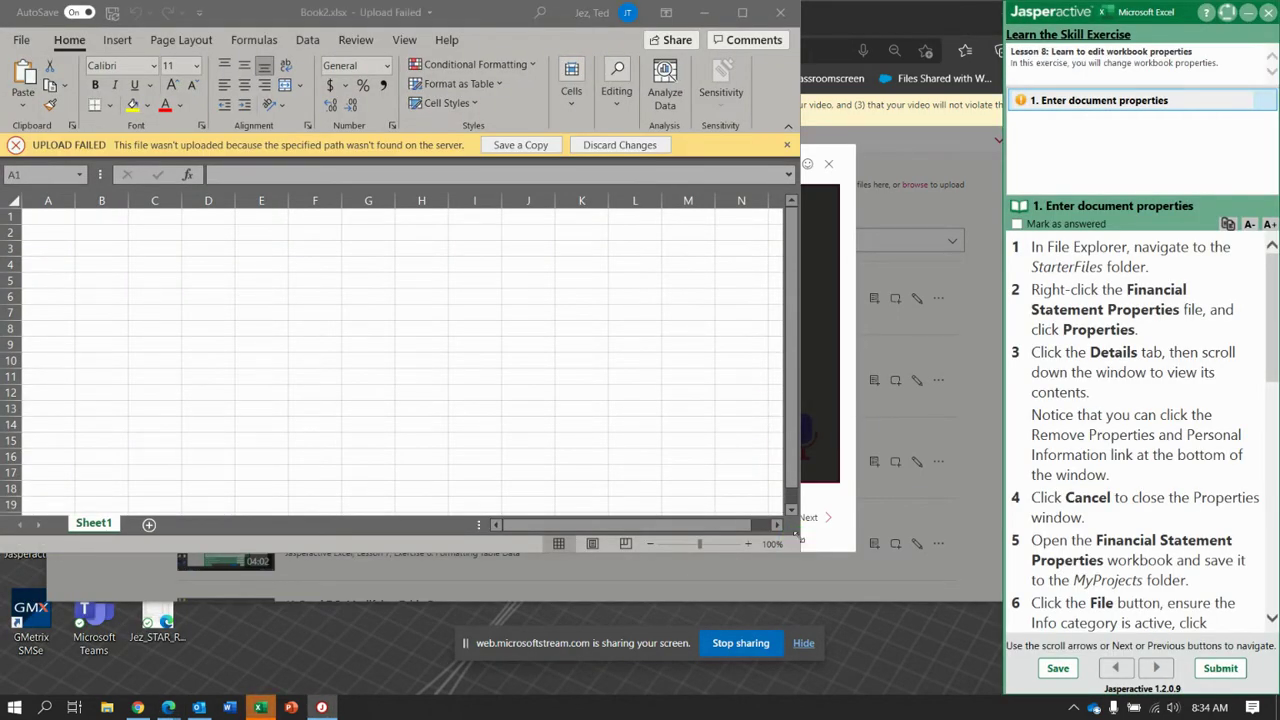
pyautogui.moveTo(797, 541); pyautogui.dragTo(968, 672)
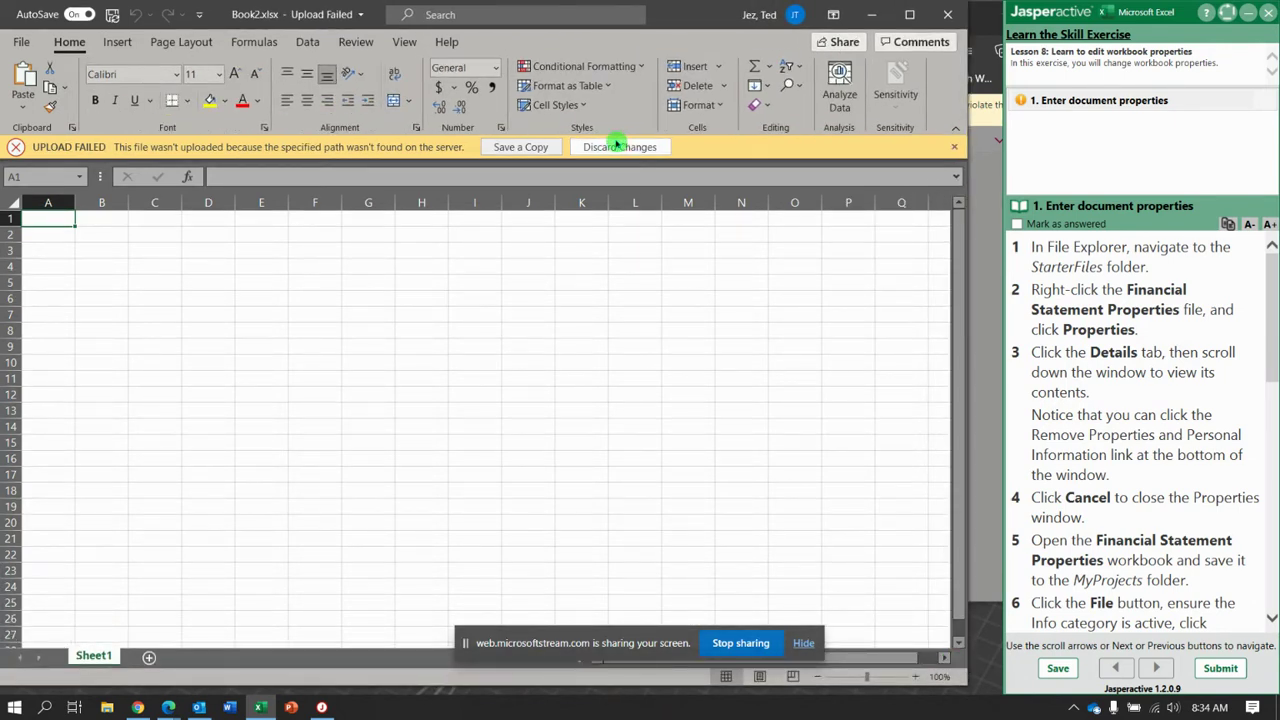
pyautogui.click(617, 146)
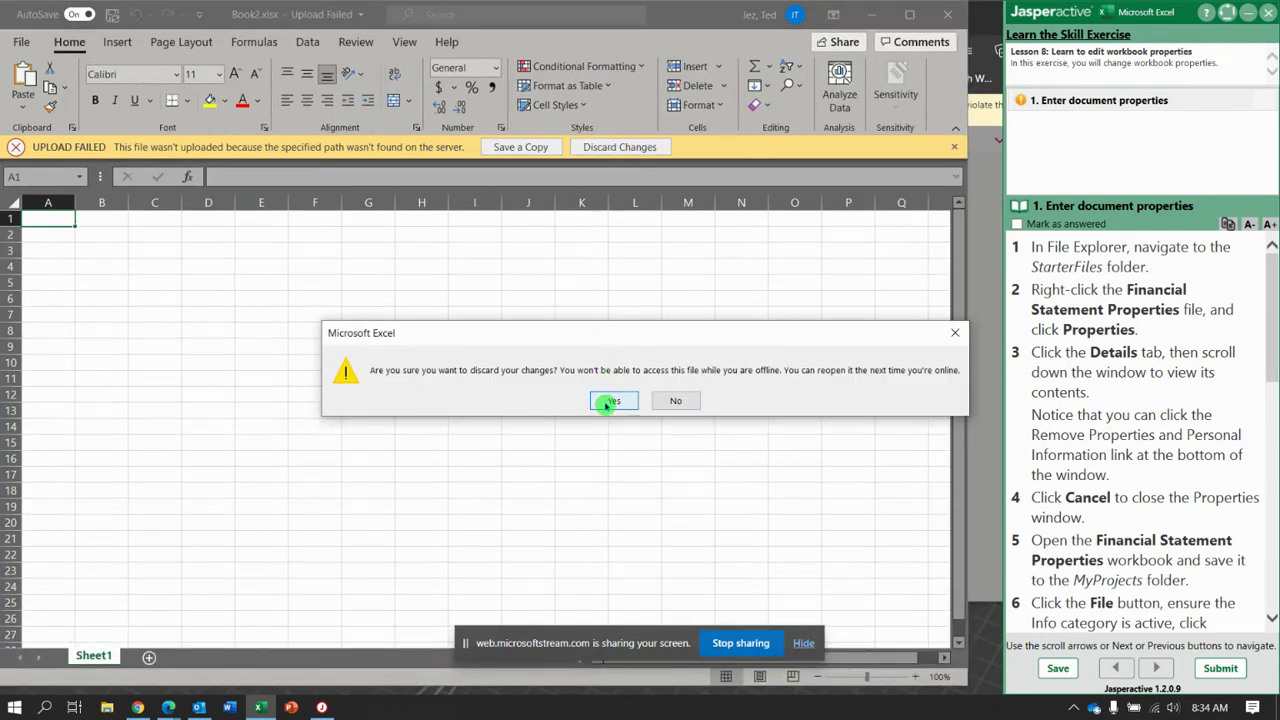
pyautogui.click(606, 403)
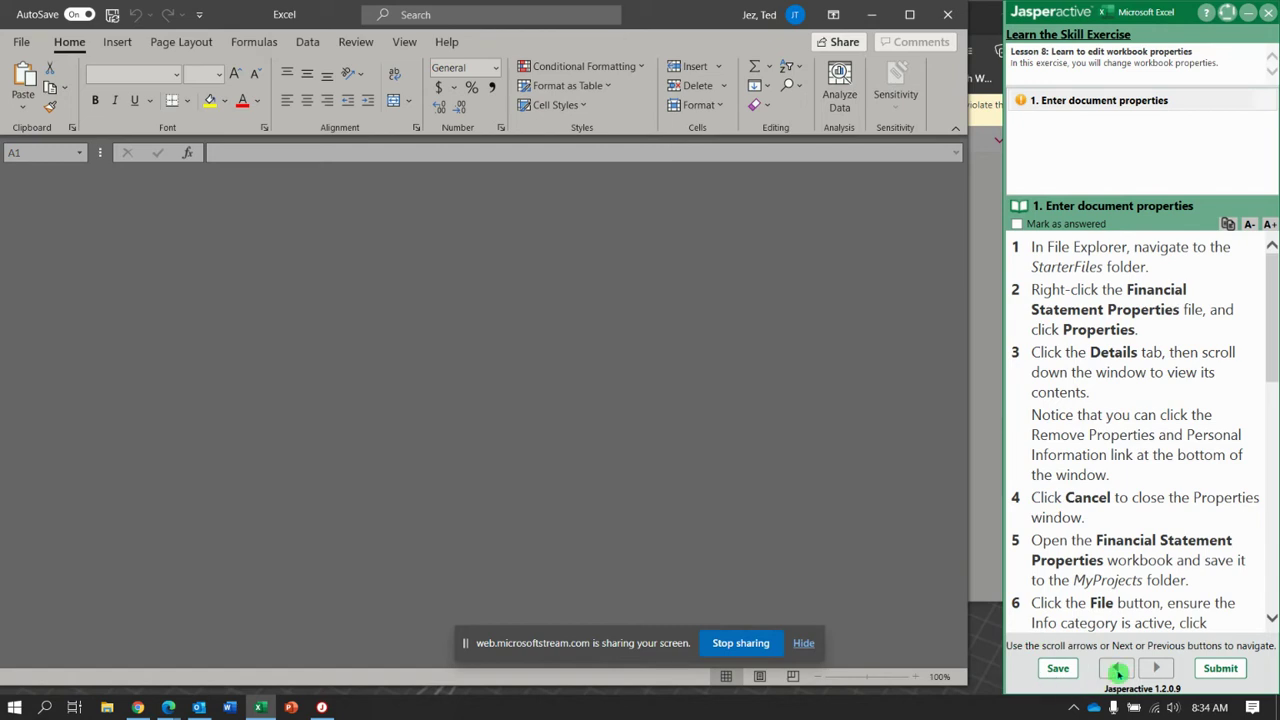
pyautogui.click(1230, 668)
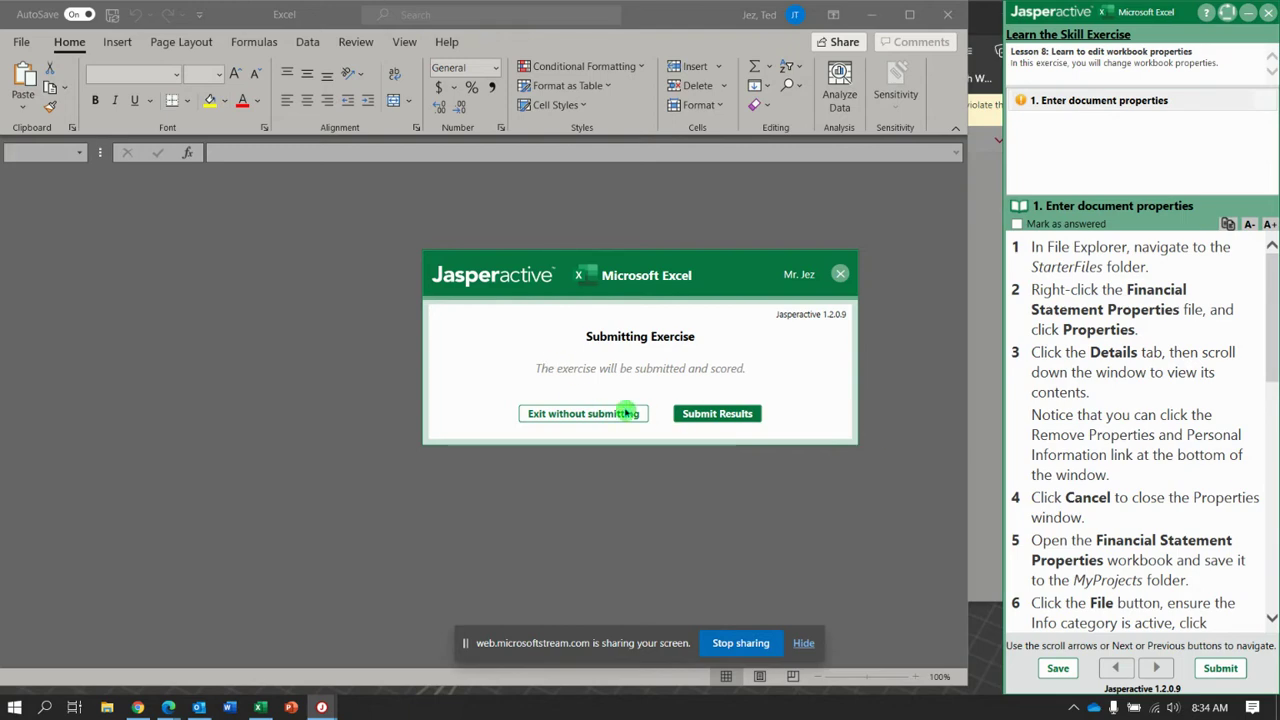
pyautogui.click(612, 413)
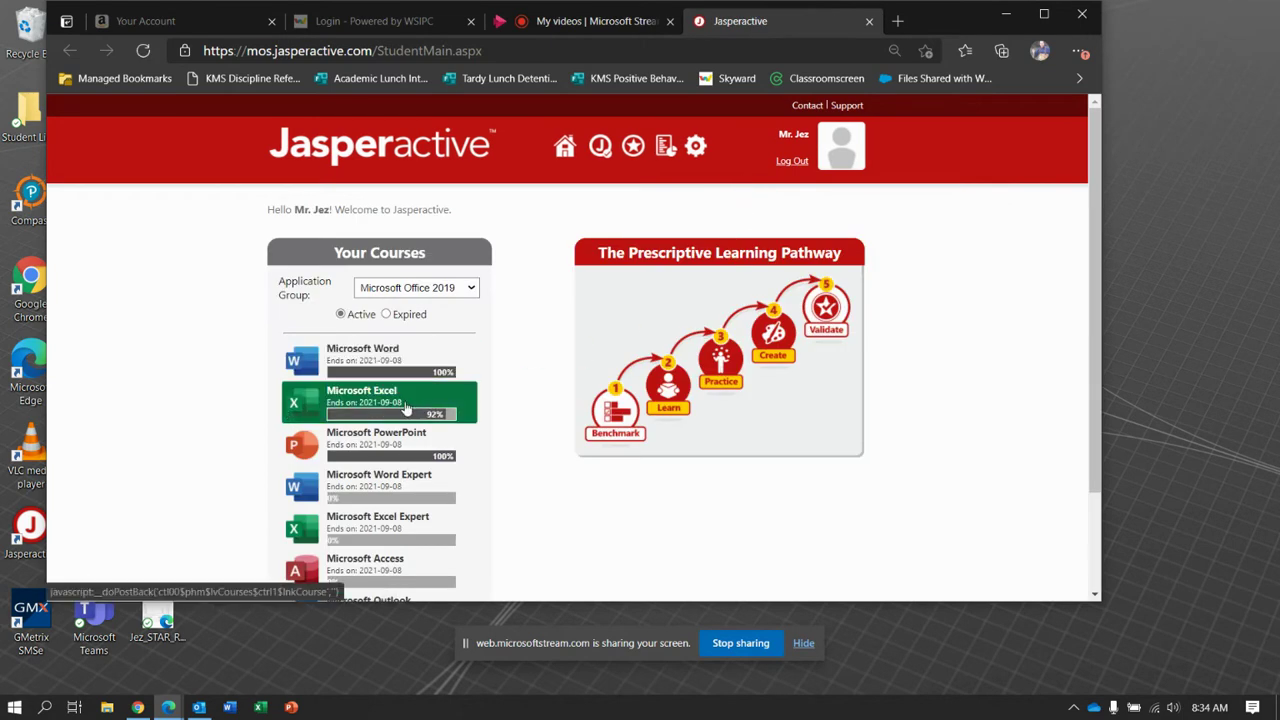
# - Open Lesson 8 of the Microsoft Excel course, start the Accessing Workbook Properties Learn exercise, and enlarge the Excel window beside the instructions
pyautogui.click(406, 408)
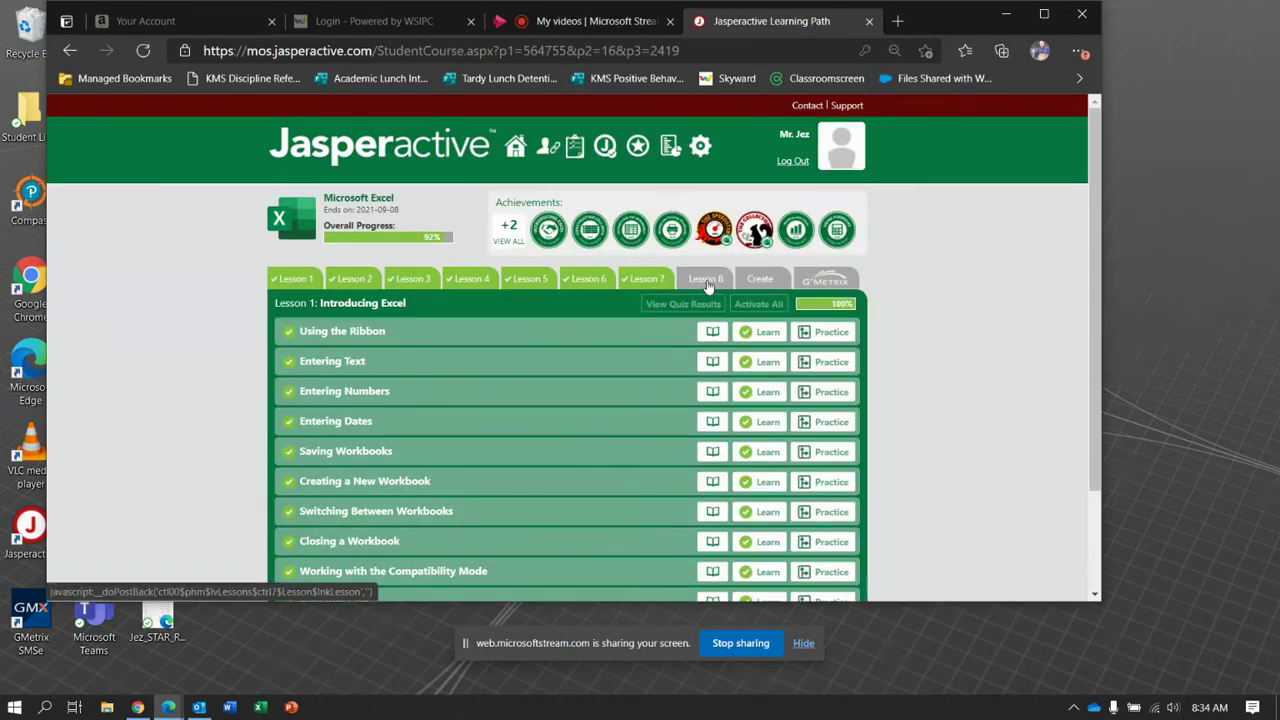
pyautogui.click(706, 282)
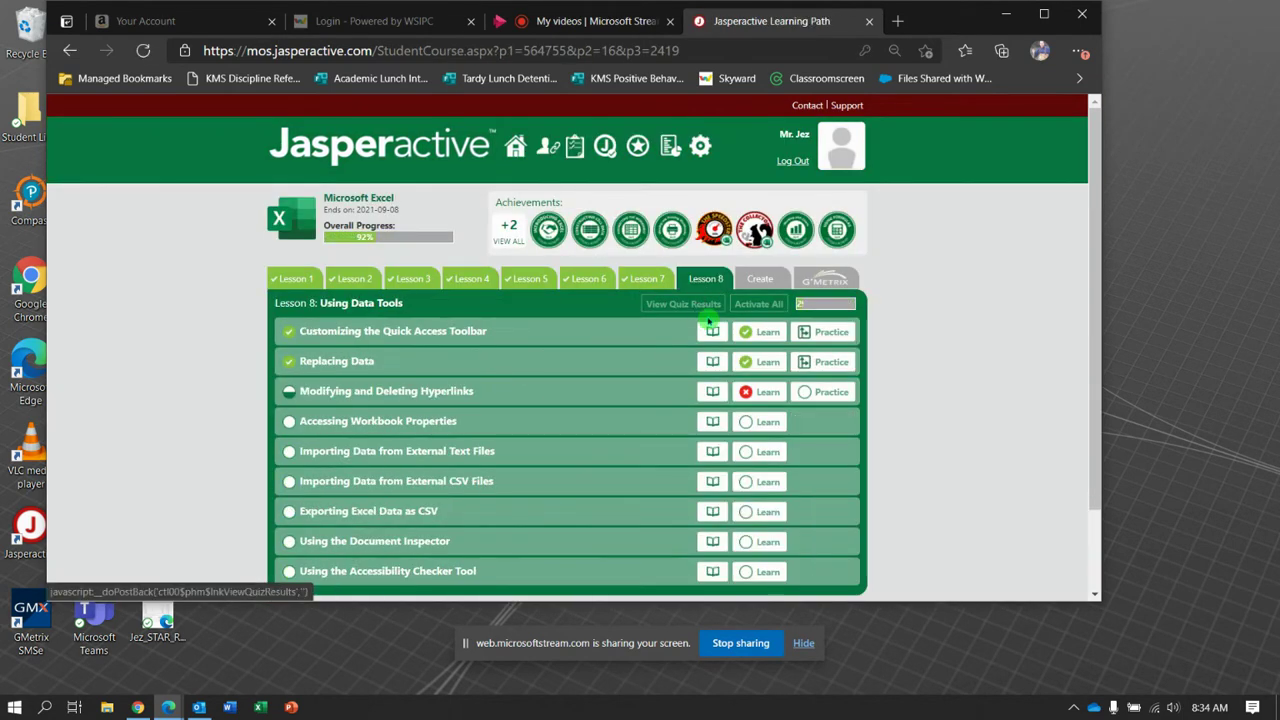
pyautogui.click(762, 423)
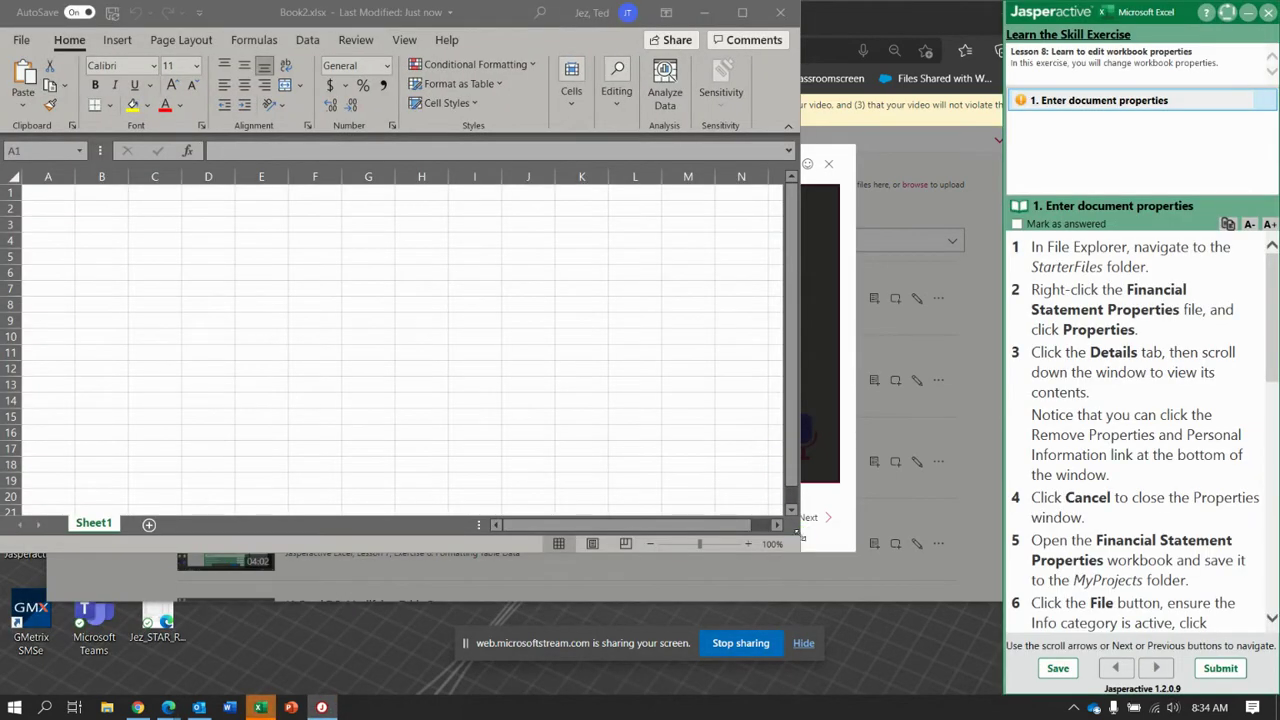
pyautogui.moveTo(808, 545); pyautogui.dragTo(988, 680)
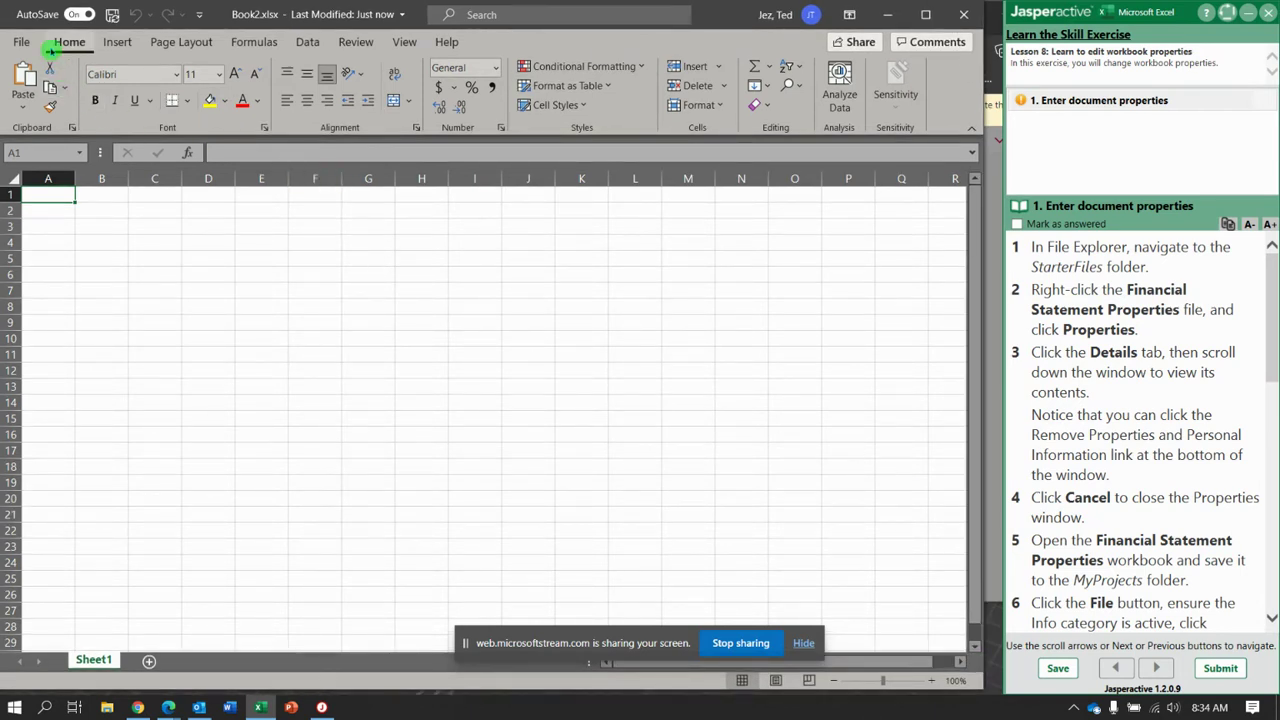
# - Switch to File Explorer, open the Jasperactive StarterFiles folder, and reposition its window clear of the exercise instructions
pyautogui.click(108, 708)
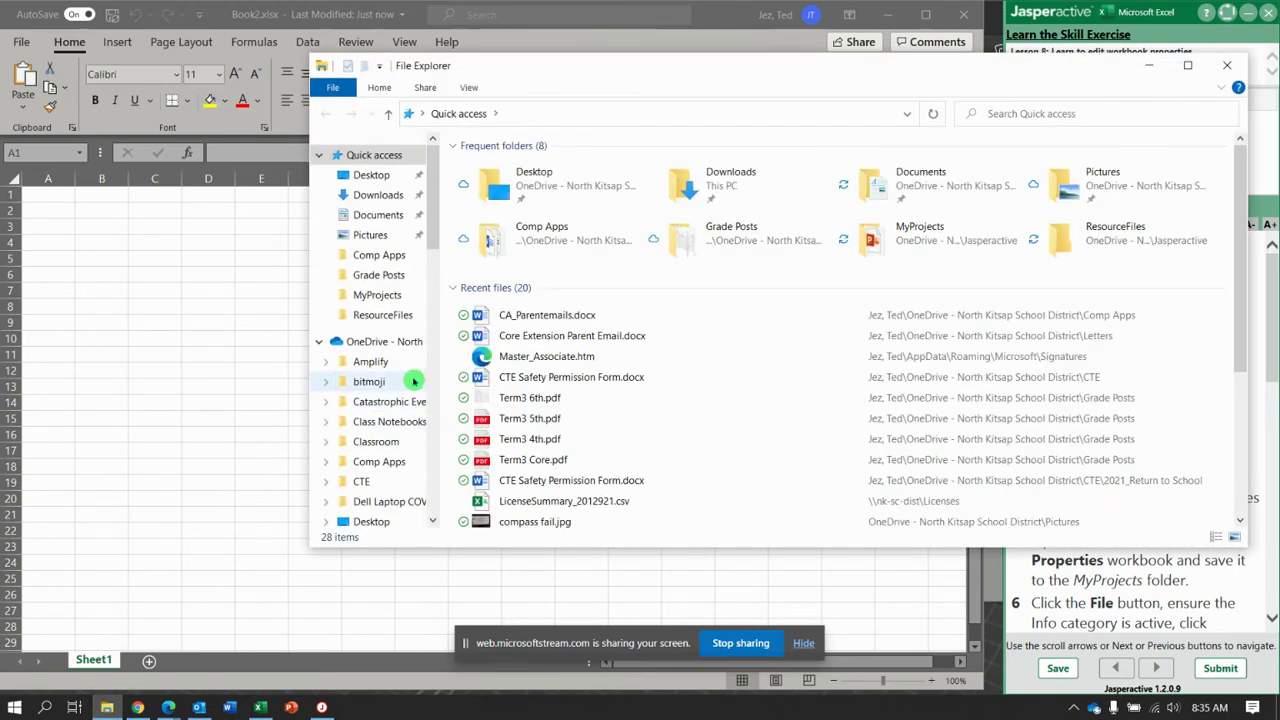
pyautogui.click(377, 295)
pyautogui.click(560, 114)
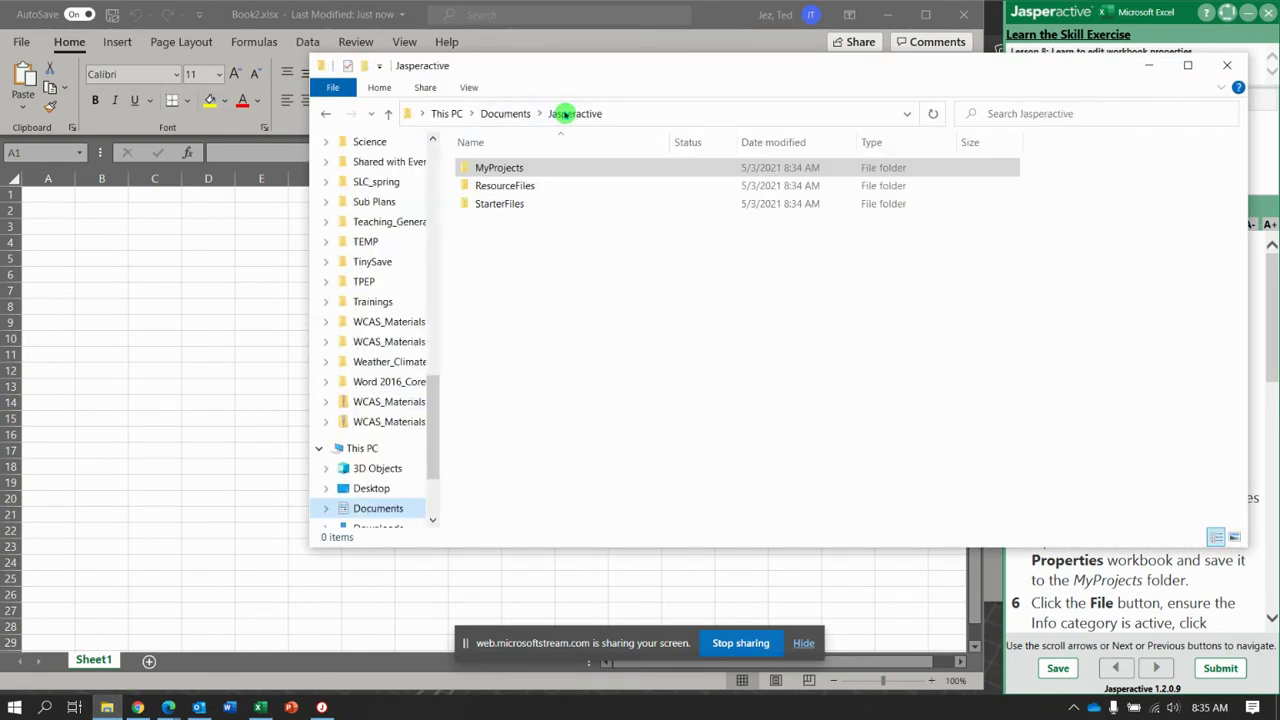
pyautogui.click(509, 205)
pyautogui.doubleClick(509, 205)
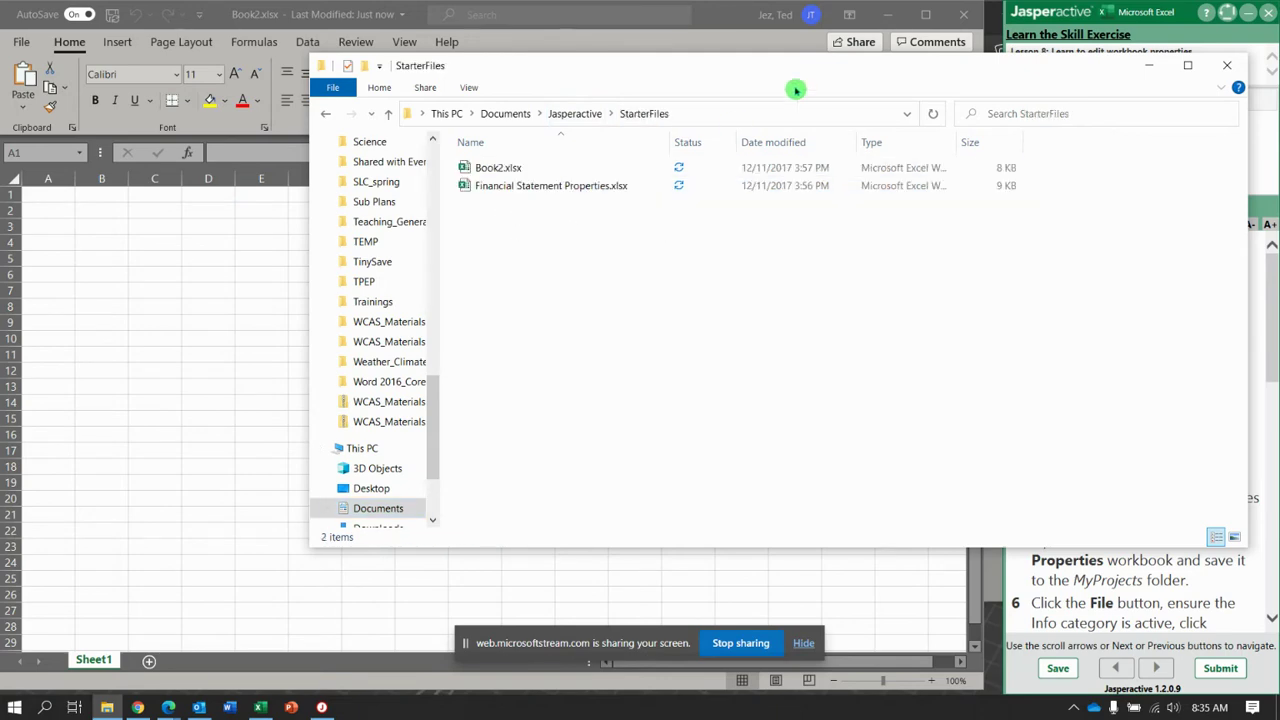
pyautogui.moveTo(817, 70); pyautogui.dragTo(571, 38)
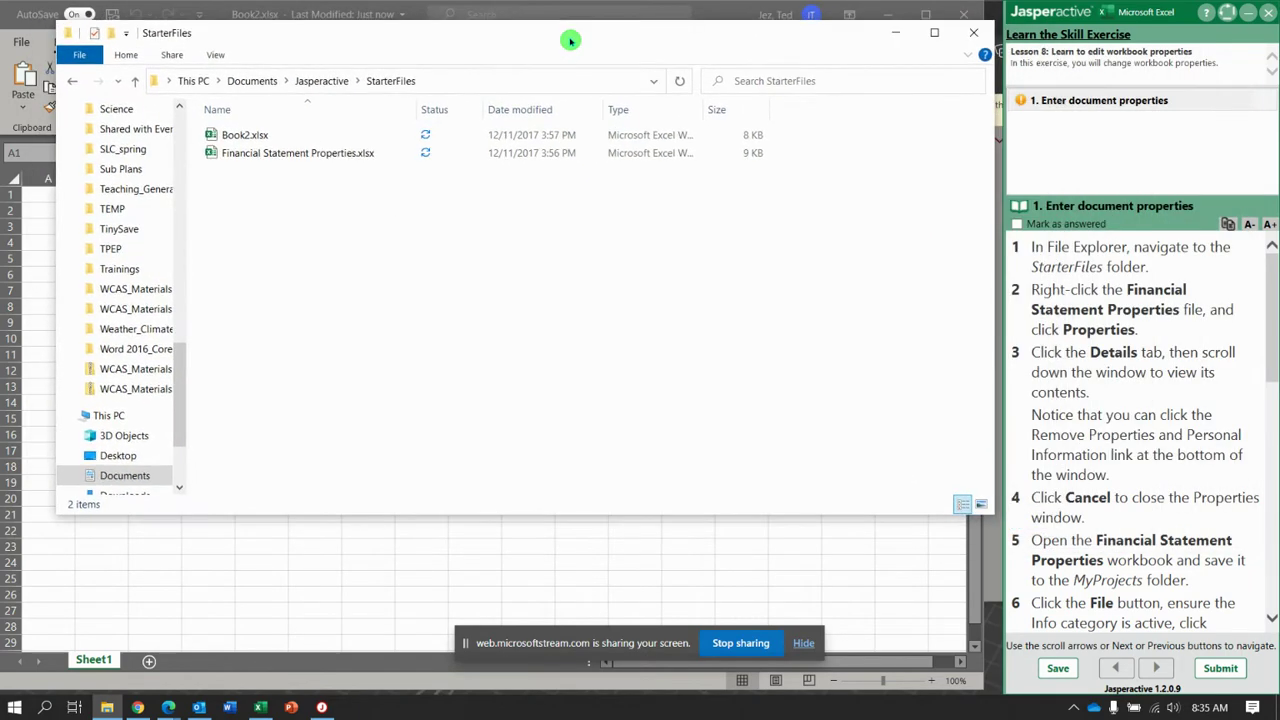
# - Examine the detailed file properties of Financial Statement Properties.xlsx, and close them without making changes
pyautogui.rightClick(290, 155)
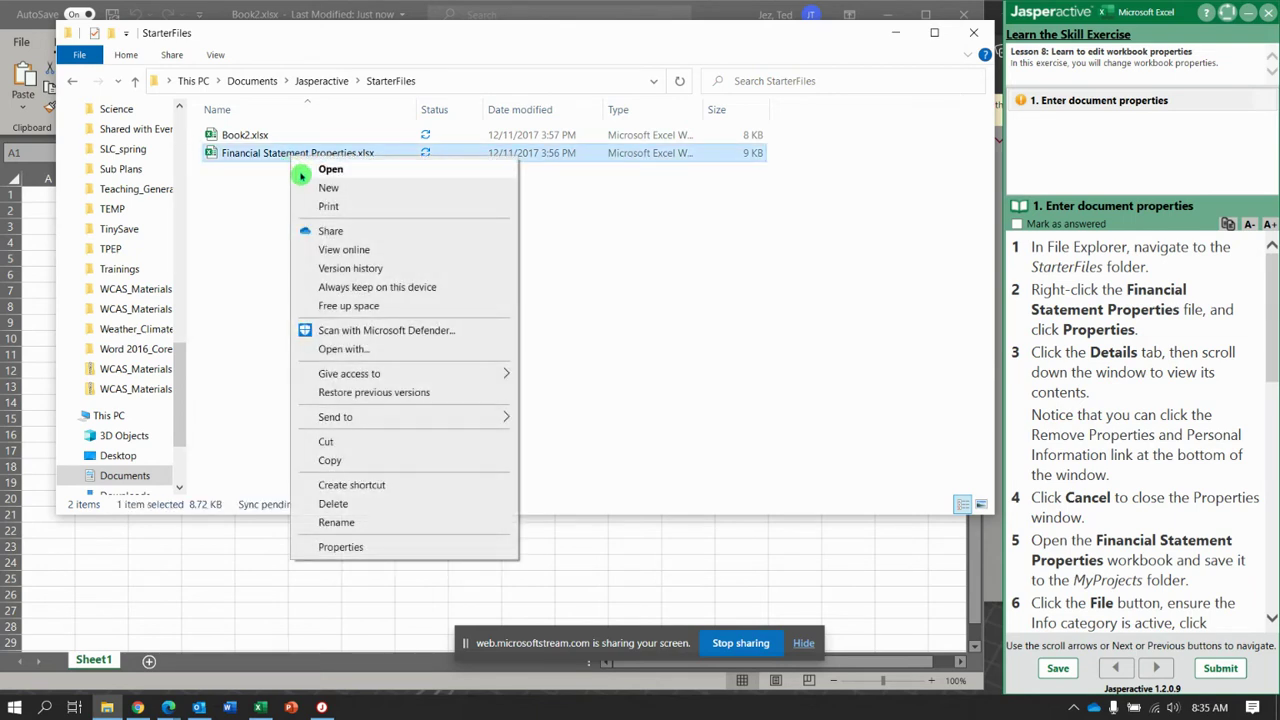
pyautogui.click(340, 547)
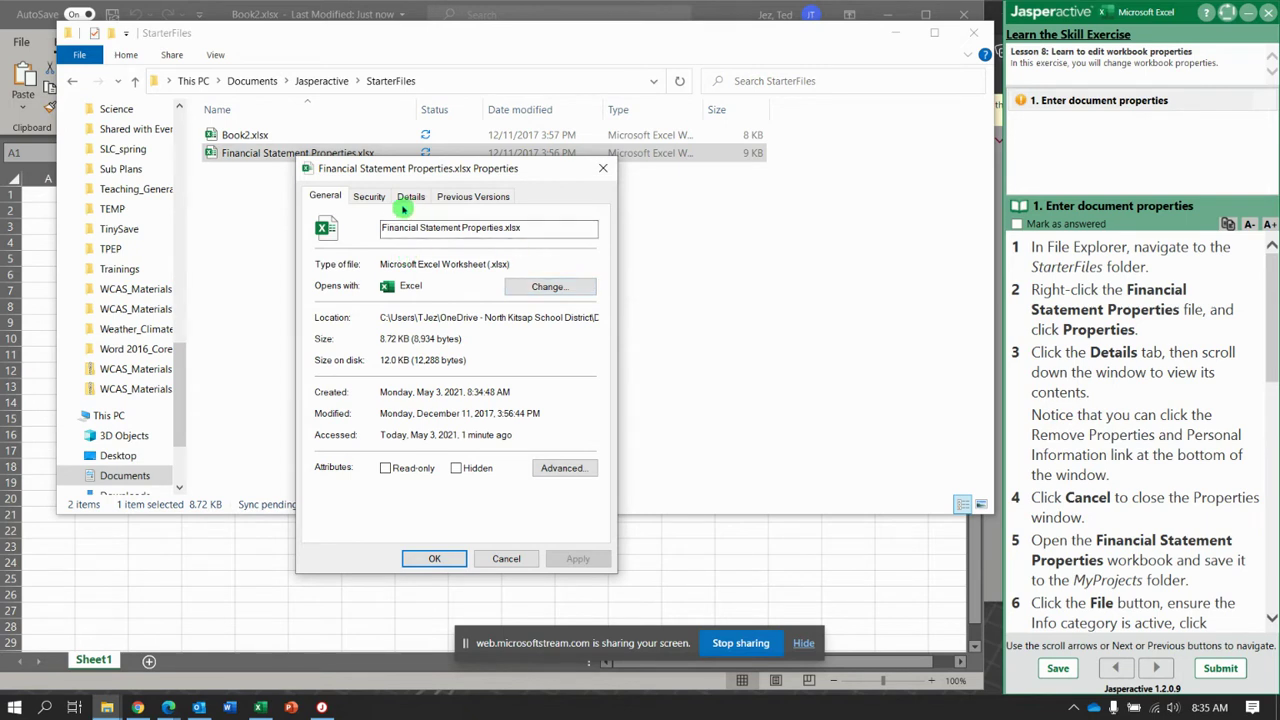
pyautogui.click(411, 197)
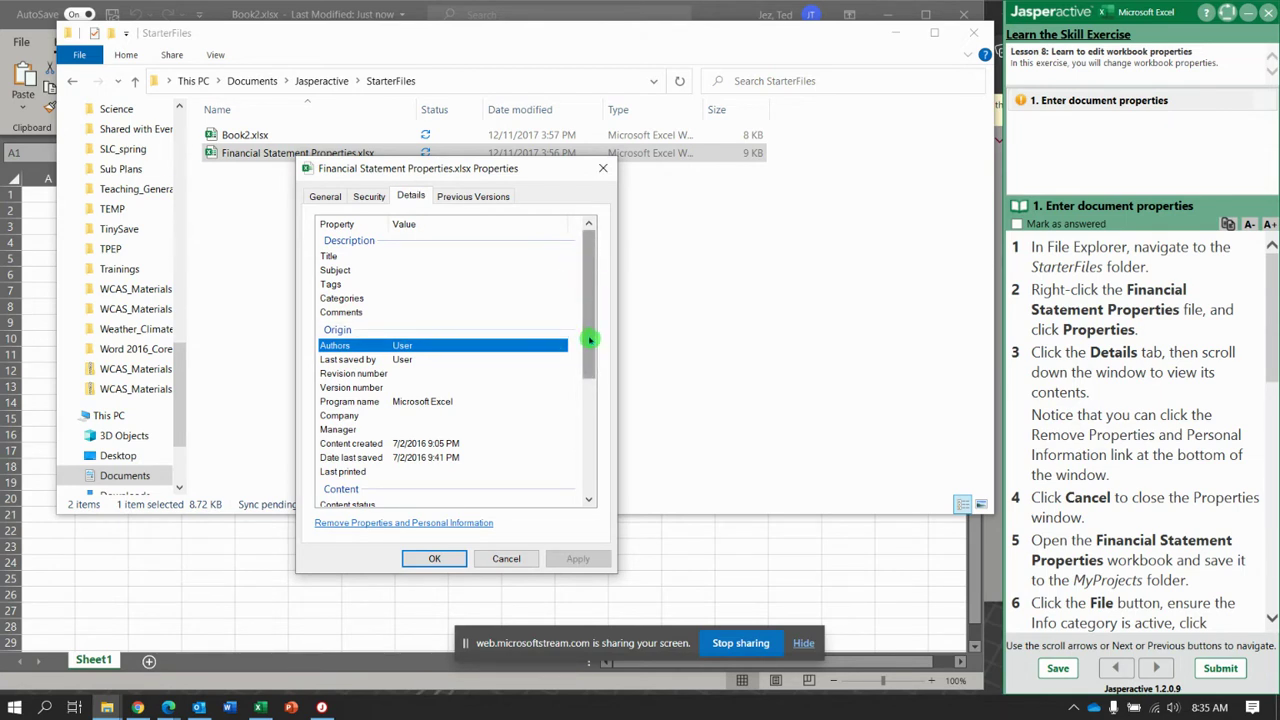
pyautogui.moveTo(589, 337); pyautogui.dragTo(585, 476)
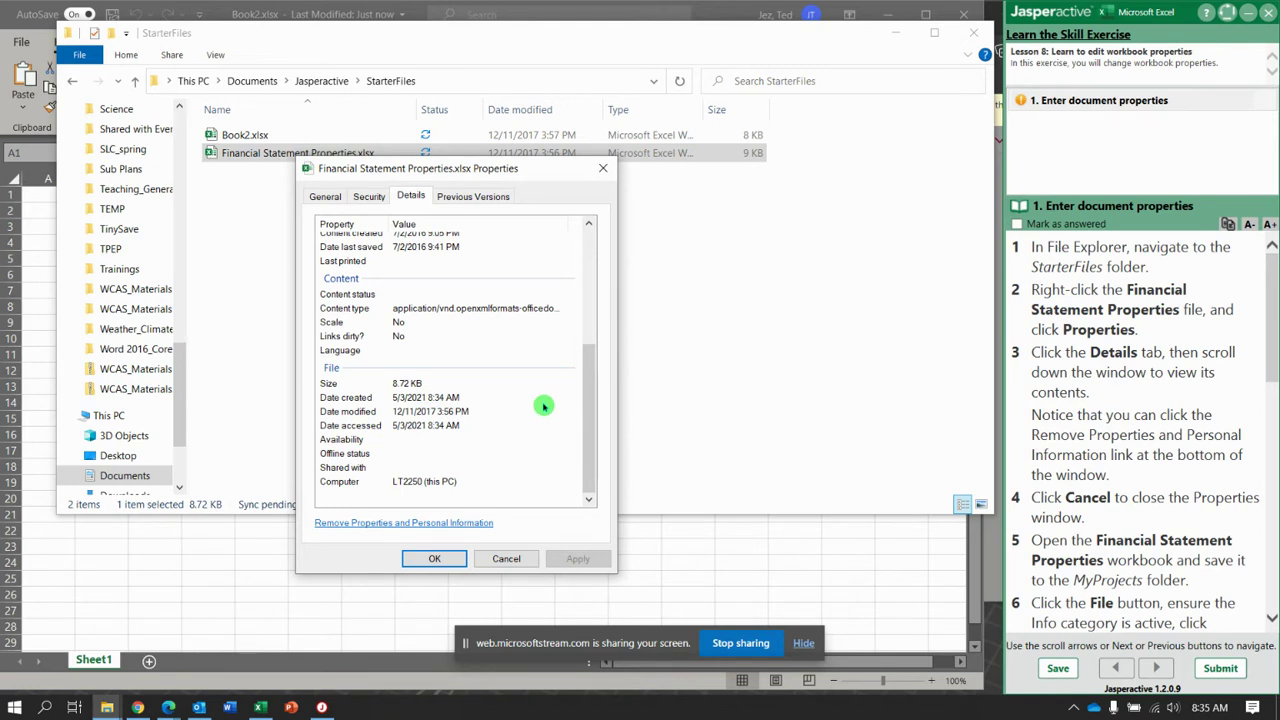
pyautogui.click(515, 562)
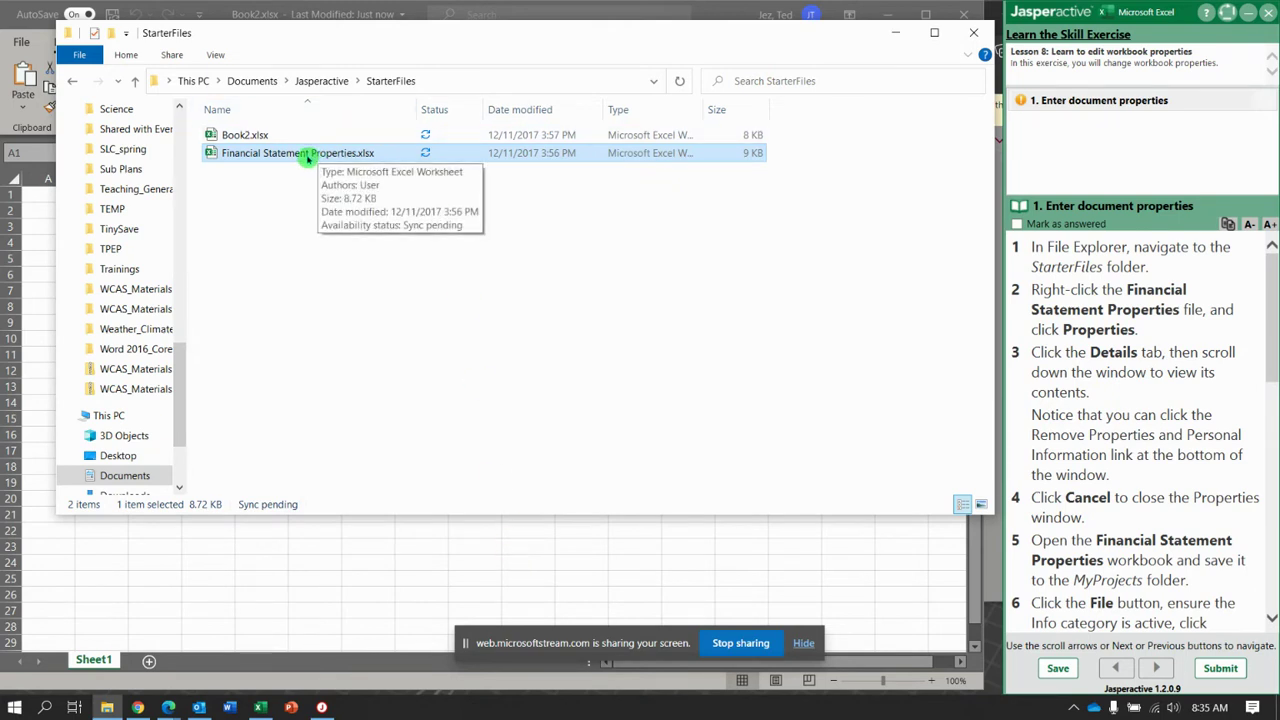
# - Open the Financial Statement Properties workbook from StarterFiles and bring its Excel window to the front
pyautogui.doubleClick(307, 157)
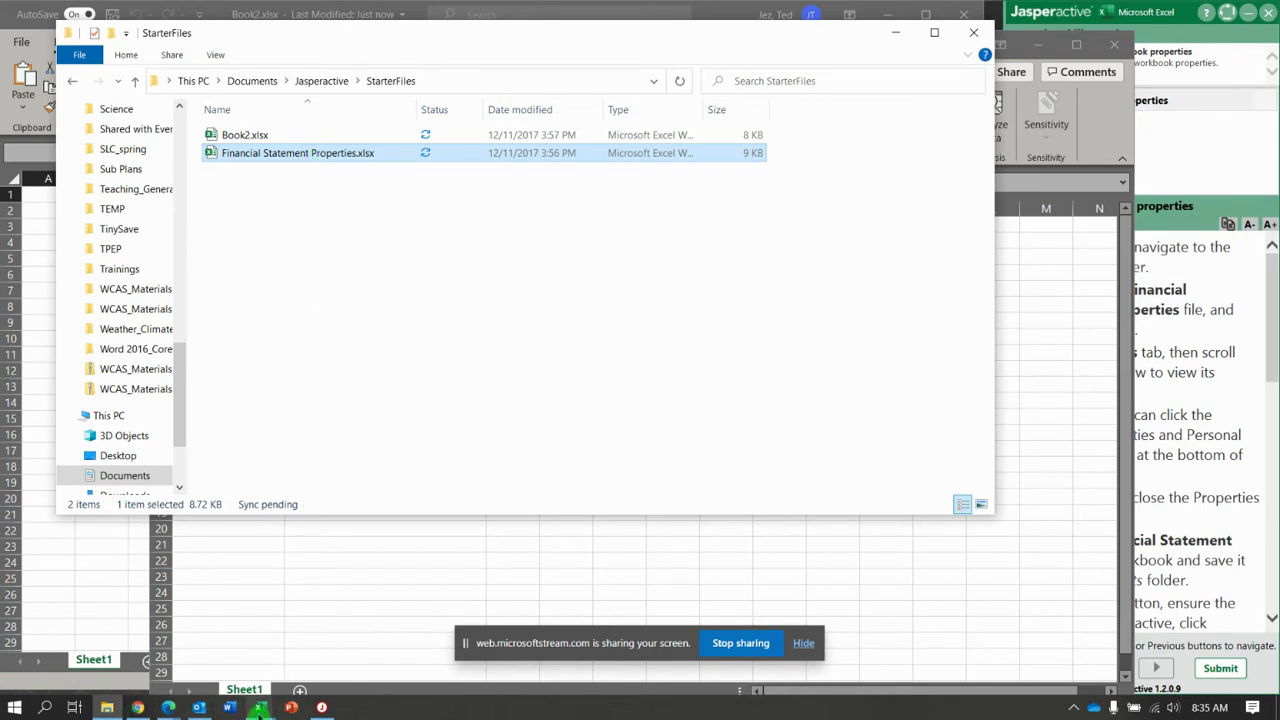
pyautogui.moveTo(259, 710)
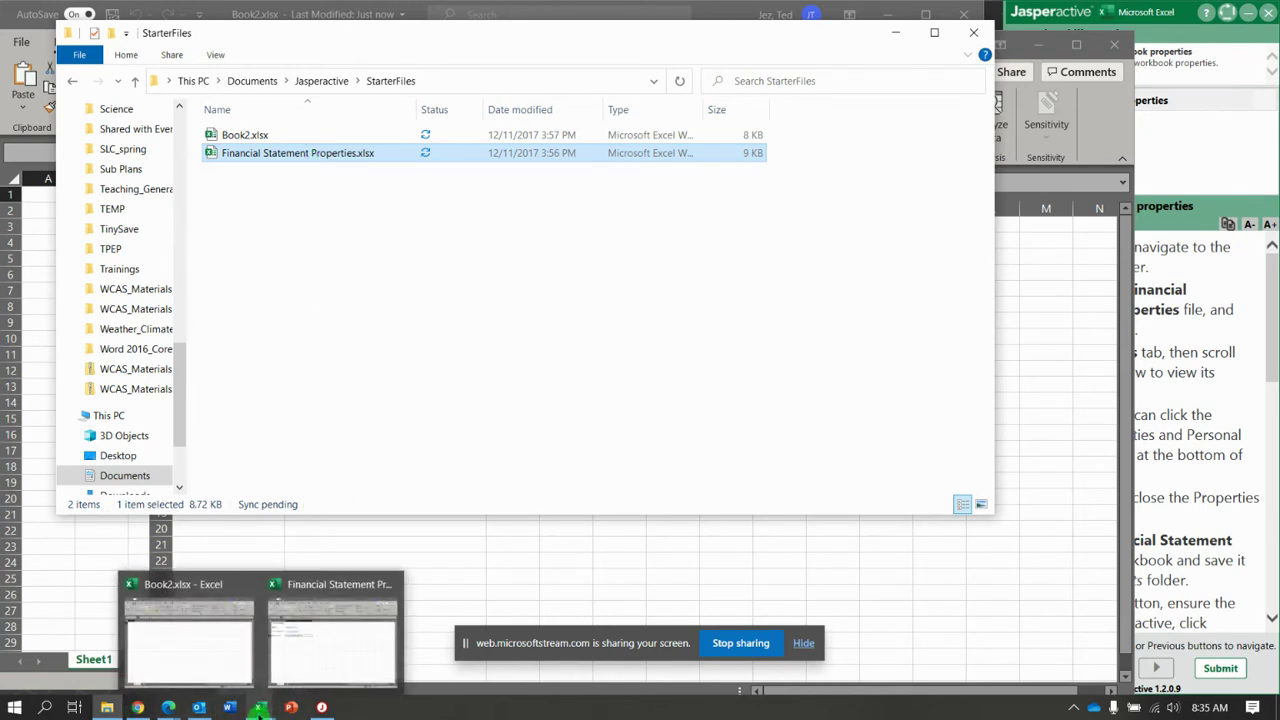
pyautogui.click(1047, 608)
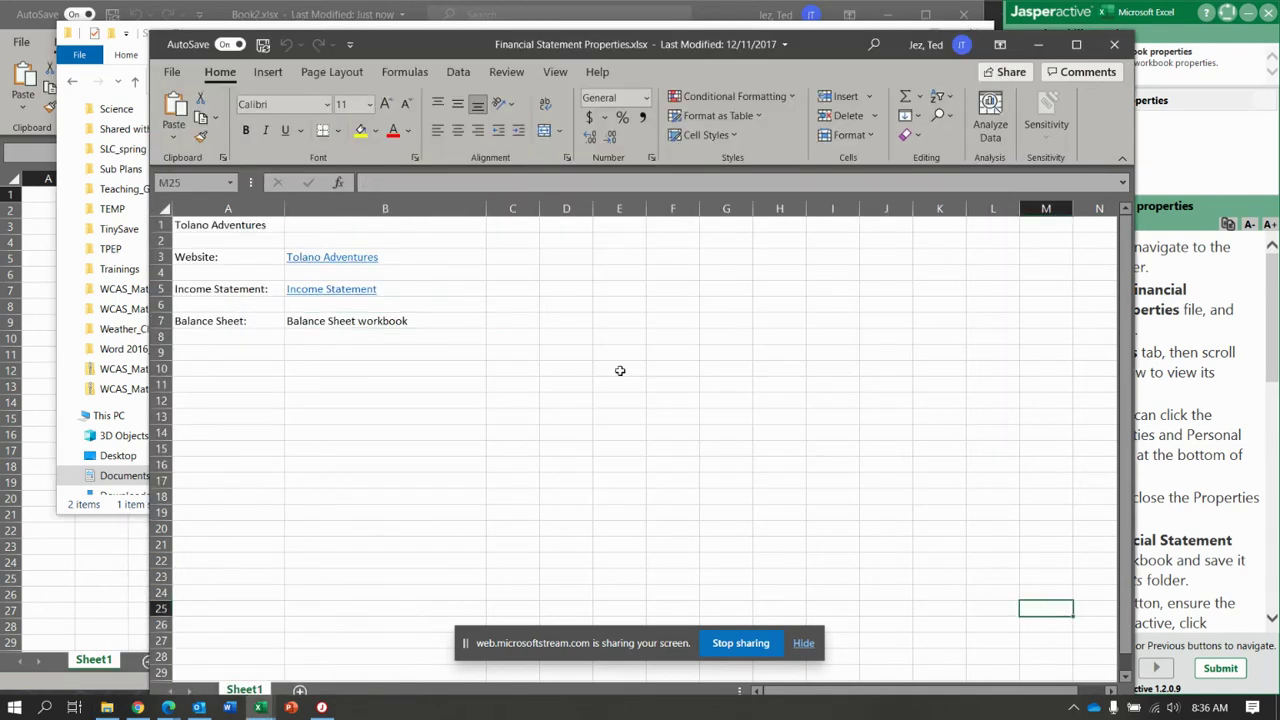
# - Save a copy of the workbook as Financial Statement Properties.xlsx in the Jasperactive MyProjects folder
pyautogui.click(172, 72)
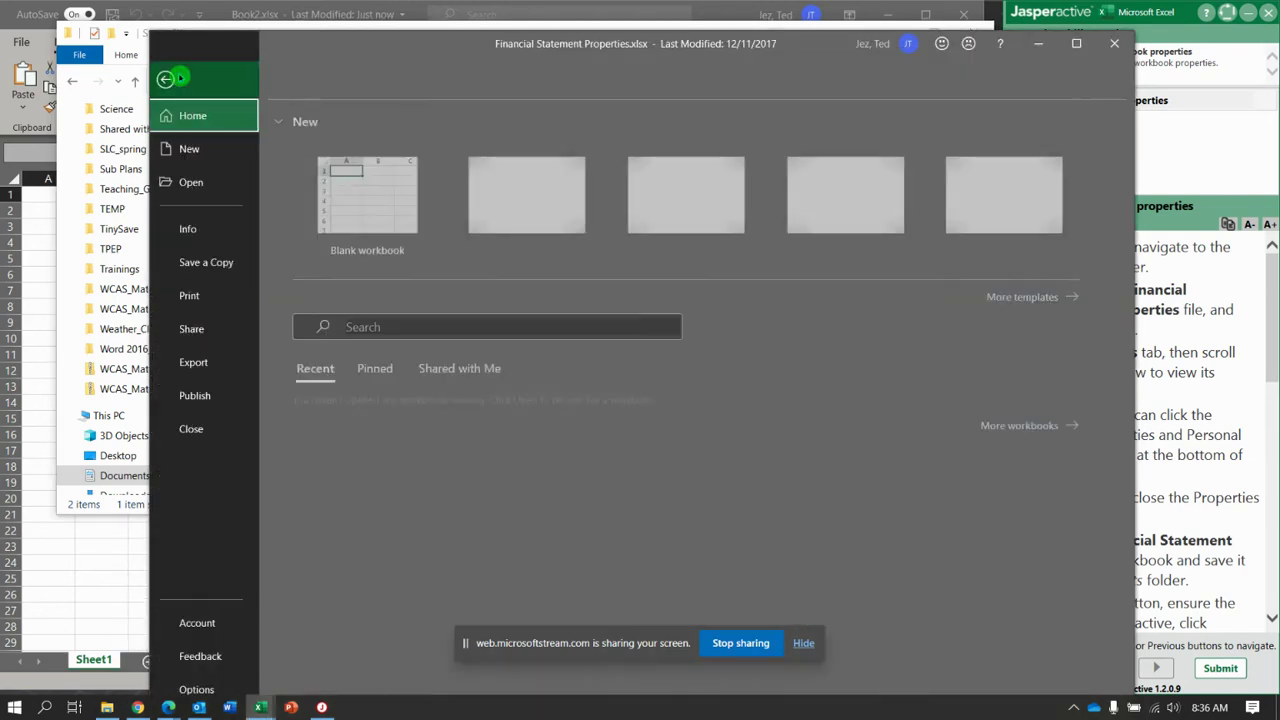
pyautogui.click(210, 262)
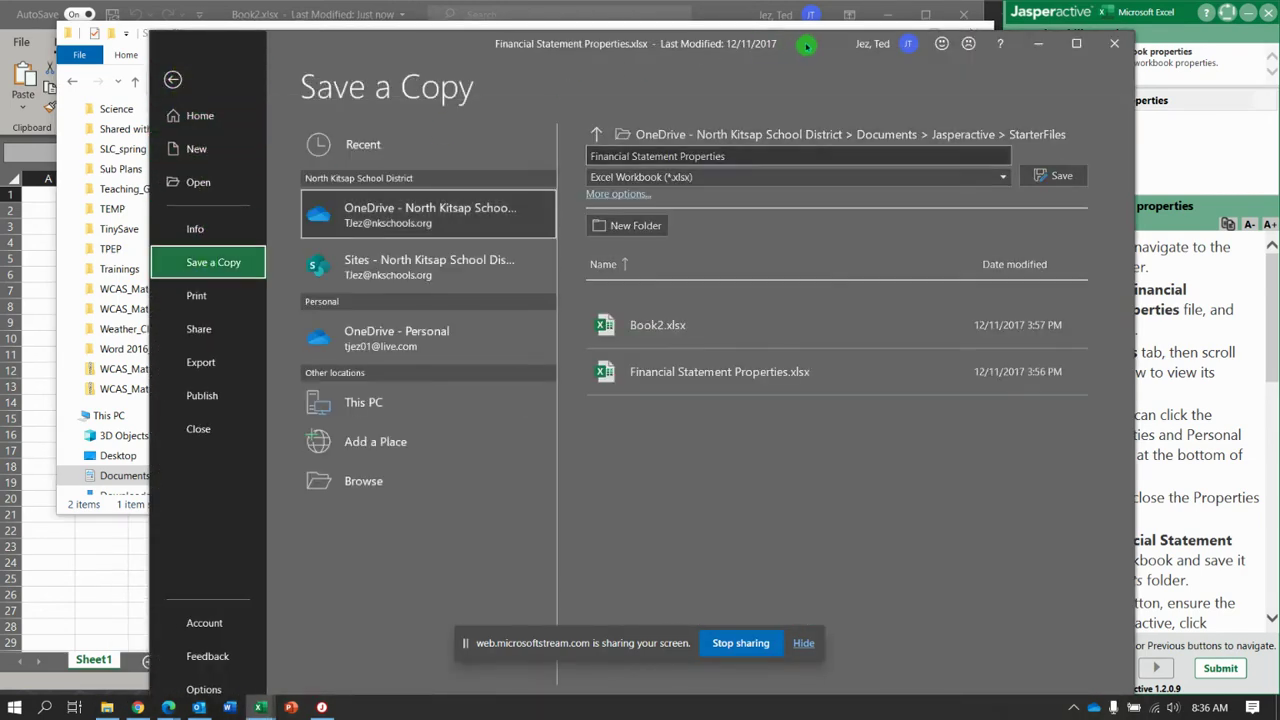
pyautogui.moveTo(815, 48); pyautogui.dragTo(688, 36)
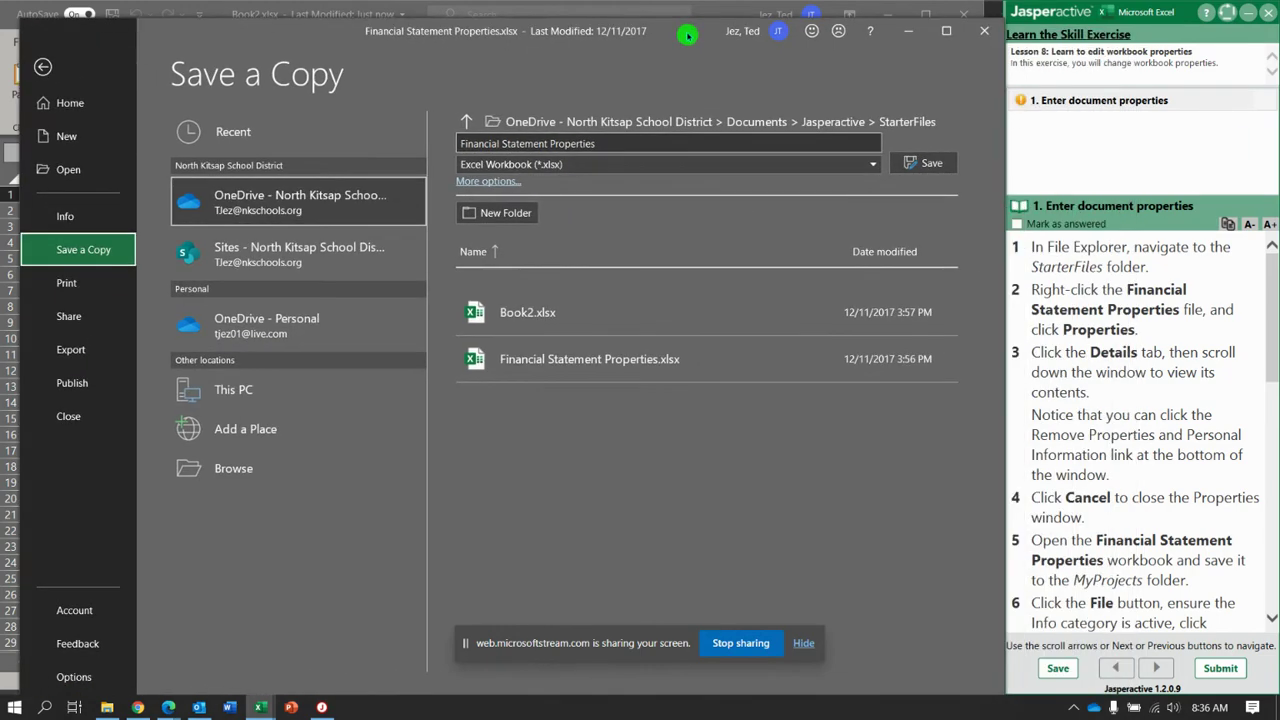
pyautogui.click(645, 125)
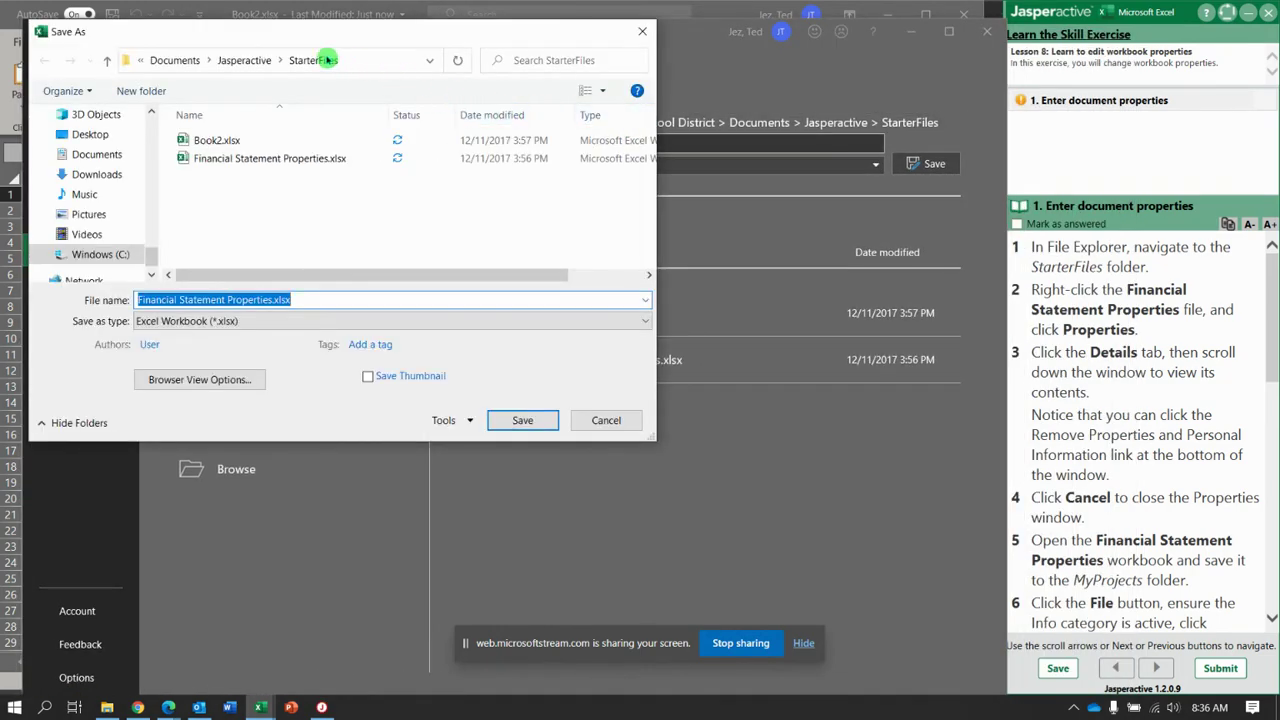
pyautogui.click(247, 62)
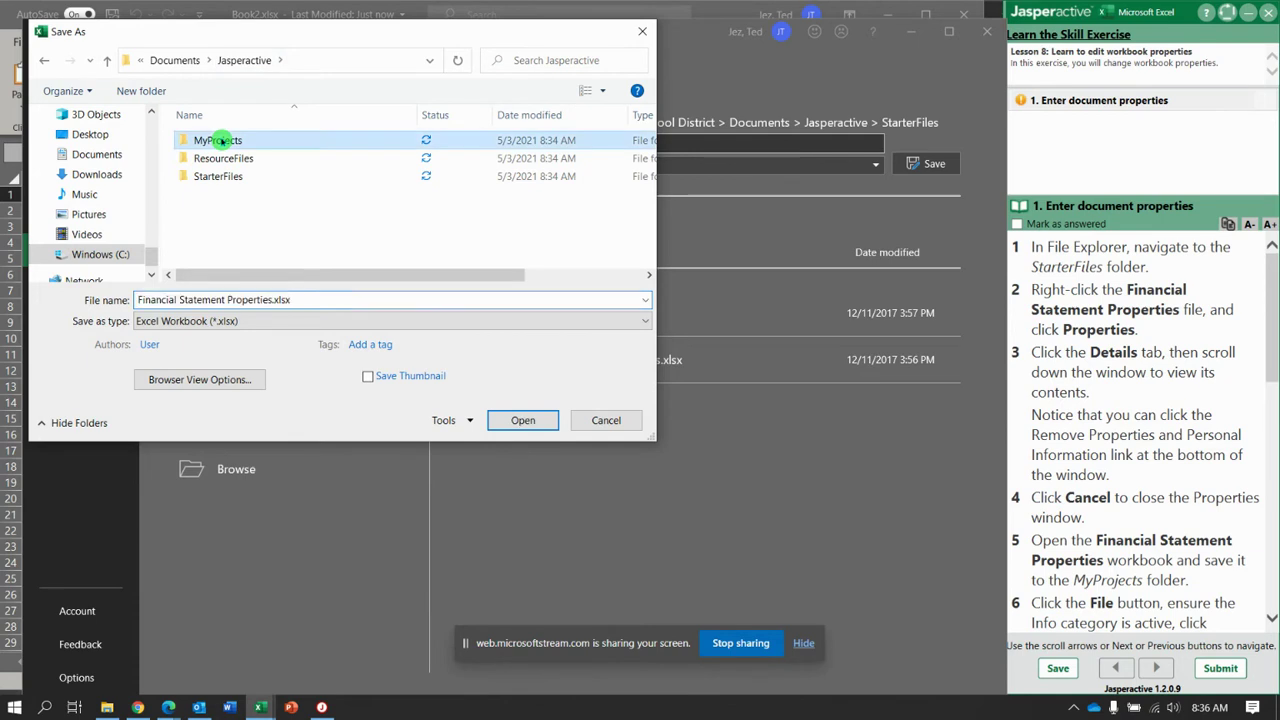
pyautogui.doubleClick(222, 137)
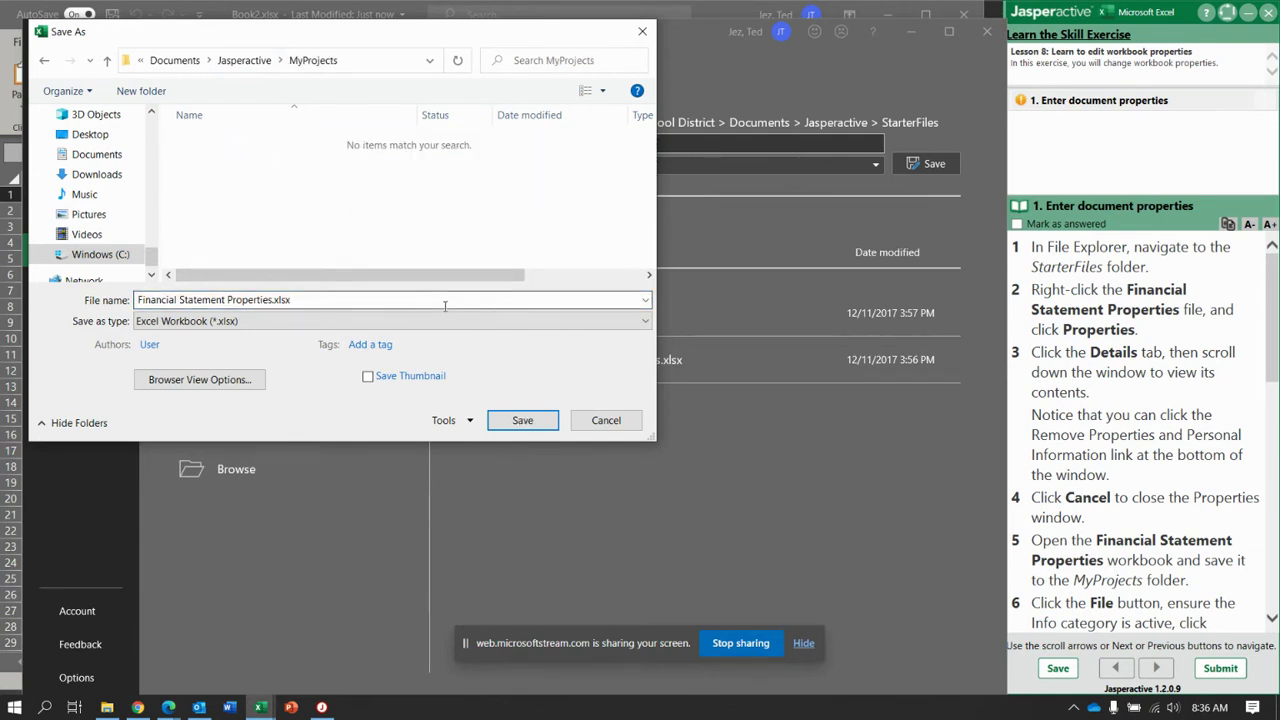
pyautogui.click(522, 420)
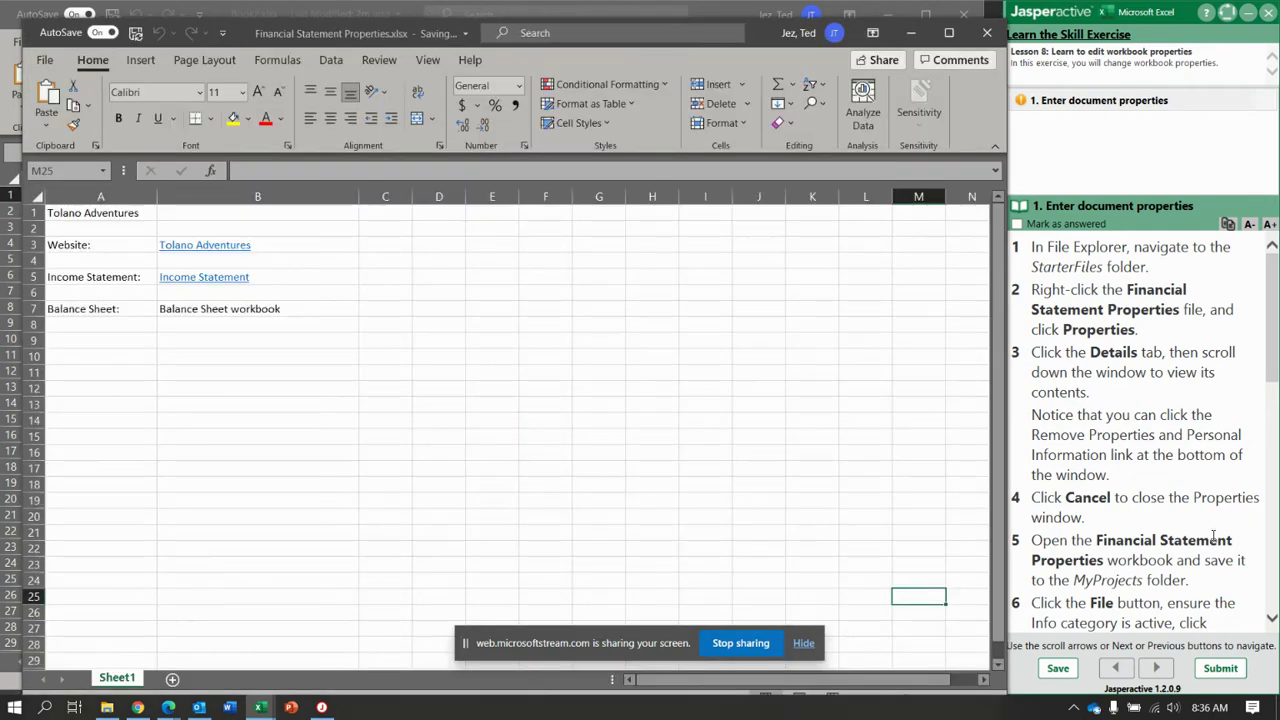
# - Set the workbook's advanced properties: title "Tolano Adventures", subject "financial statement", author "Your Name", category "financial links, website, income" and keywords "statement, balance sheet"
pyautogui.scroll(-3, 1213, 536)
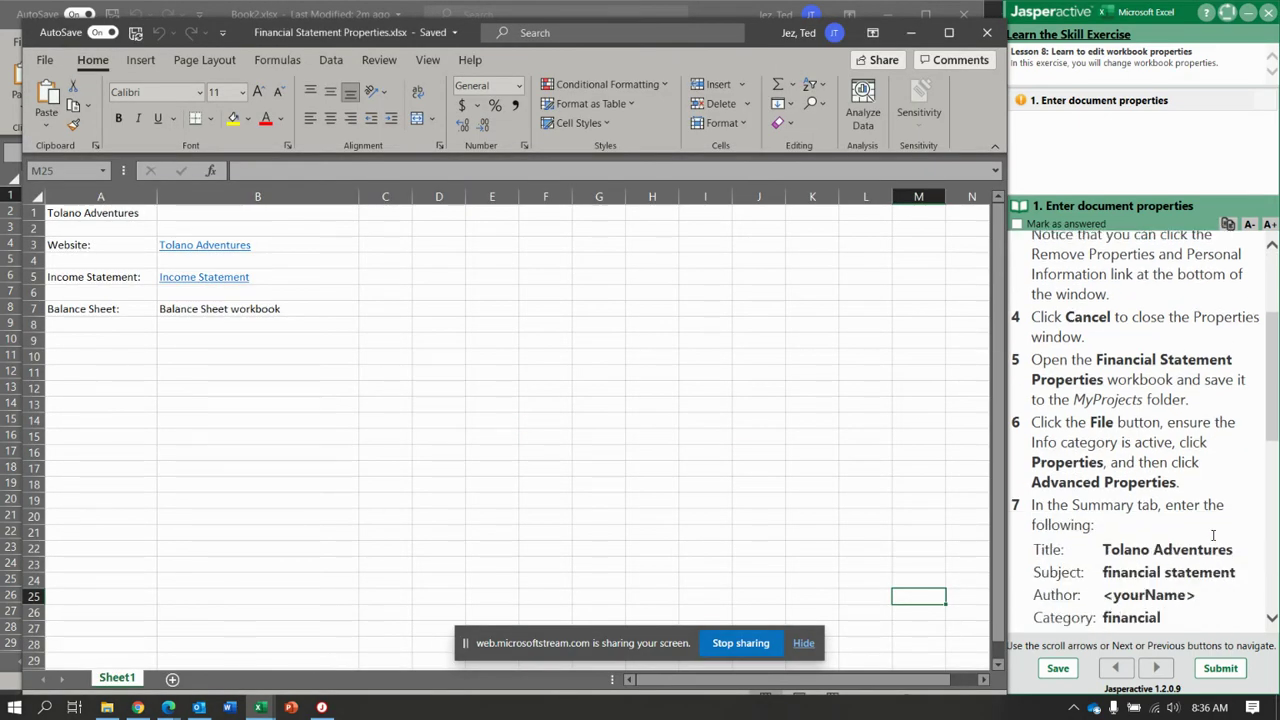
pyautogui.scroll(-3, 1213, 536)
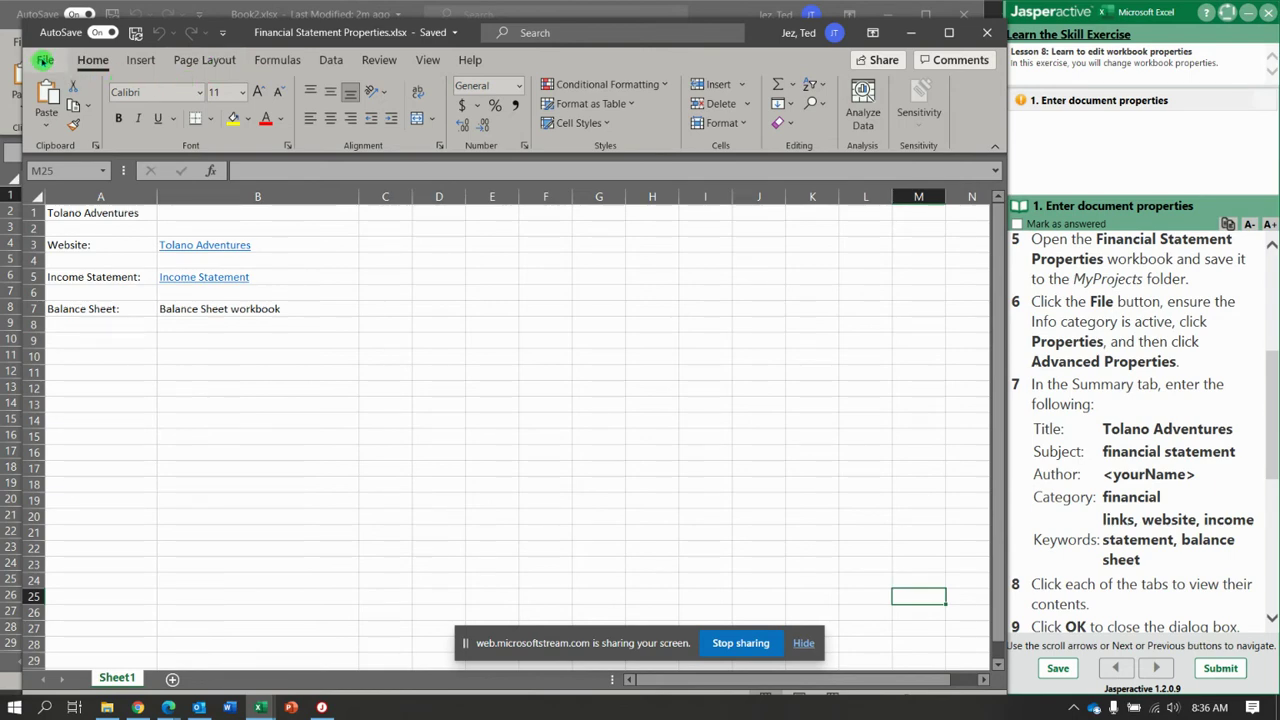
pyautogui.click(45, 60)
pyautogui.click(81, 218)
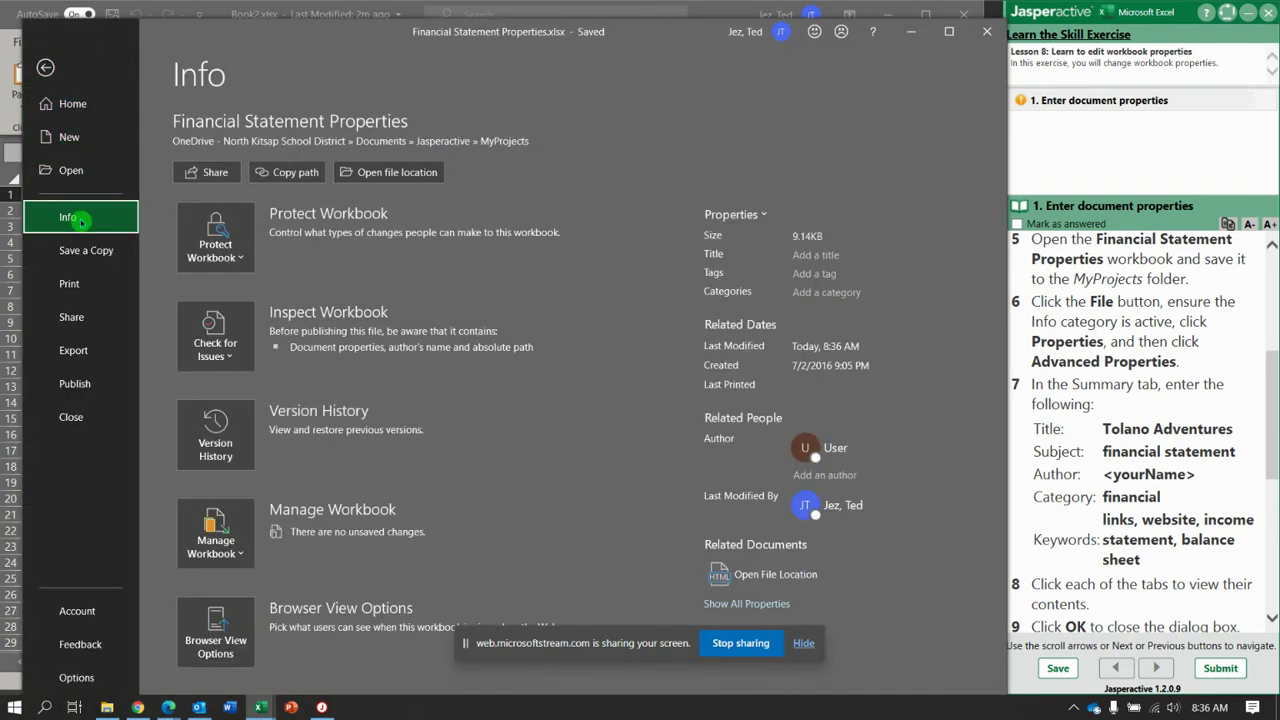
pyautogui.click(765, 214)
pyautogui.click(788, 247)
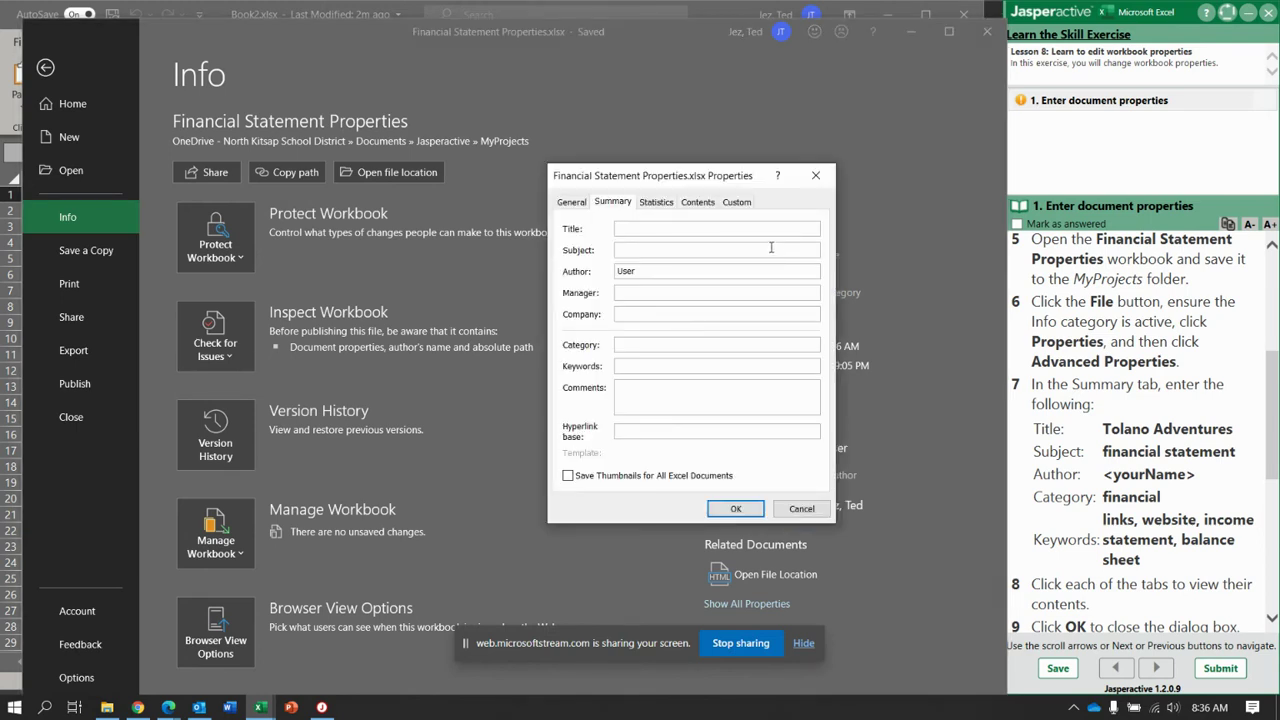
pyautogui.write('Tolano Adventures')
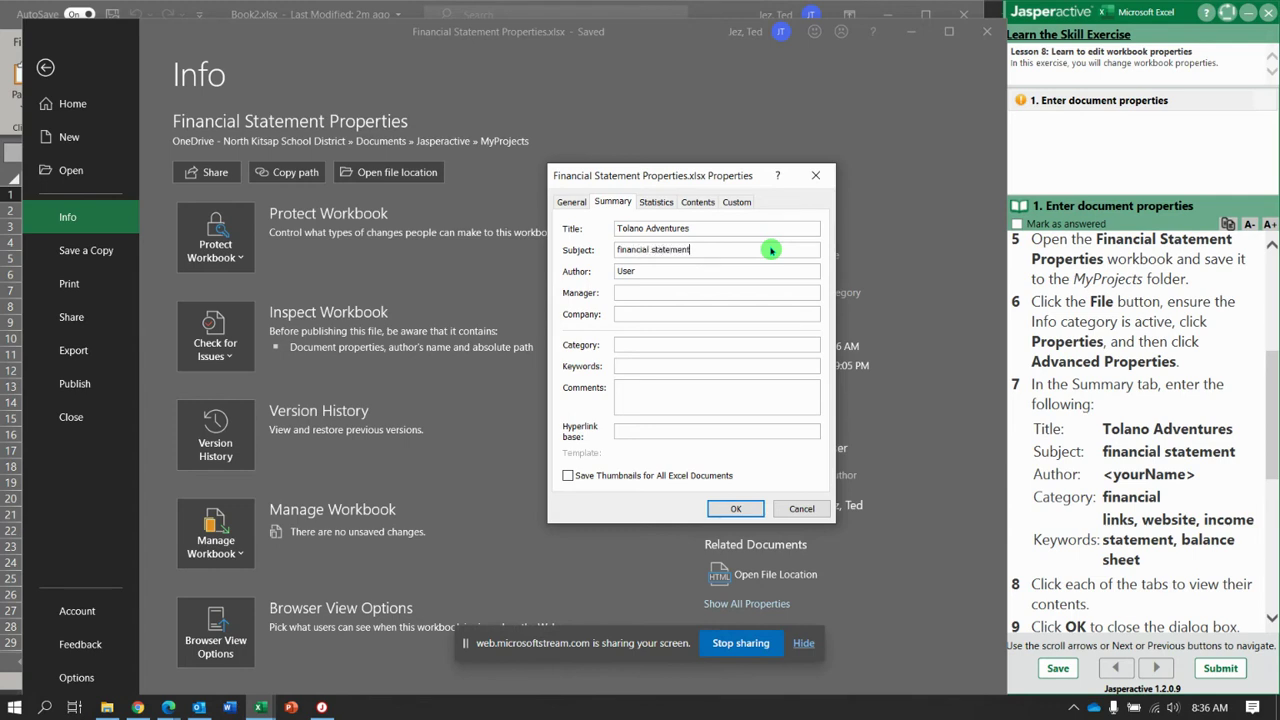
pyautogui.press('Tab')
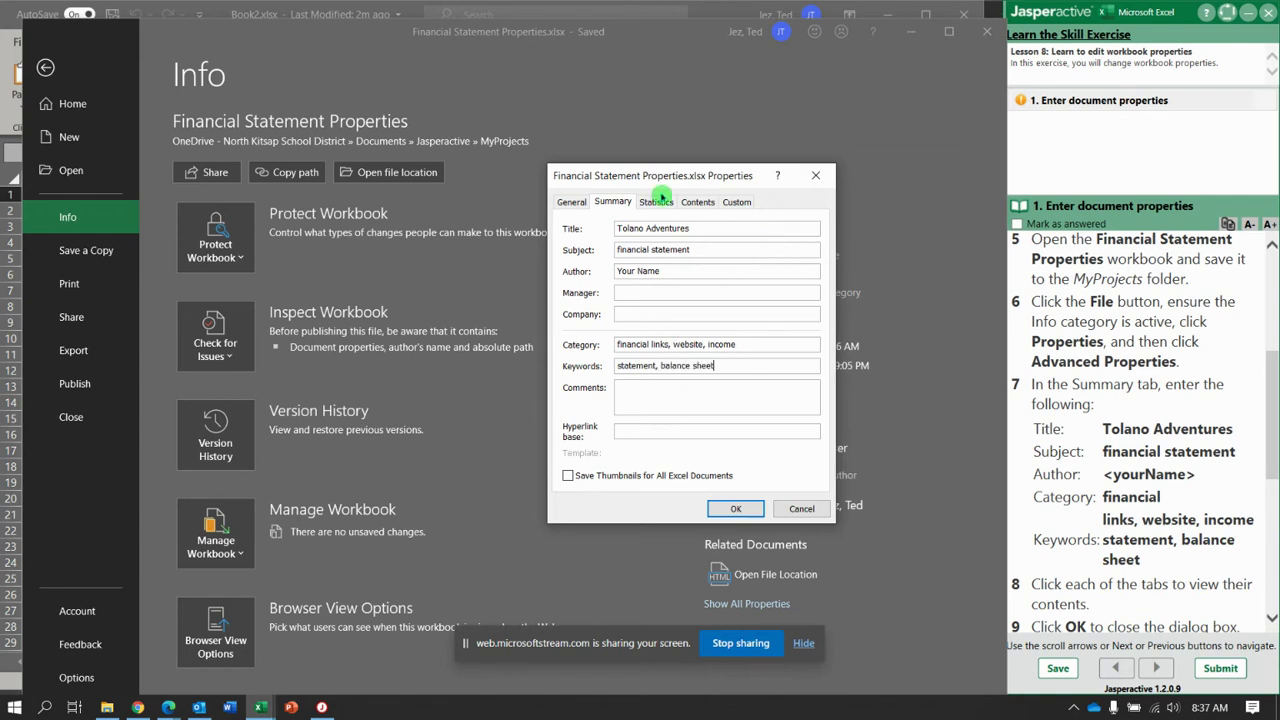
# - Review the workbook's custom, contents, statistics and general properties, and accept the entered advanced properties
pyautogui.click(740, 203)
pyautogui.click(698, 203)
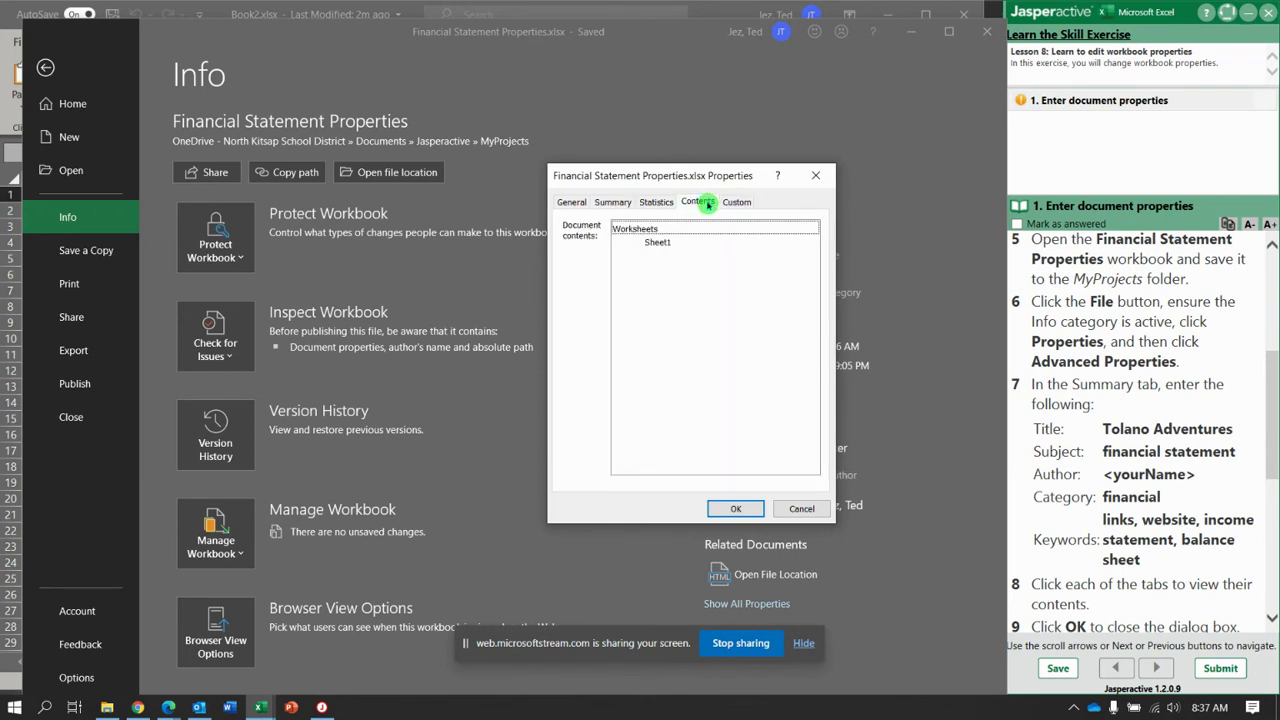
pyautogui.click(658, 203)
pyautogui.click(581, 204)
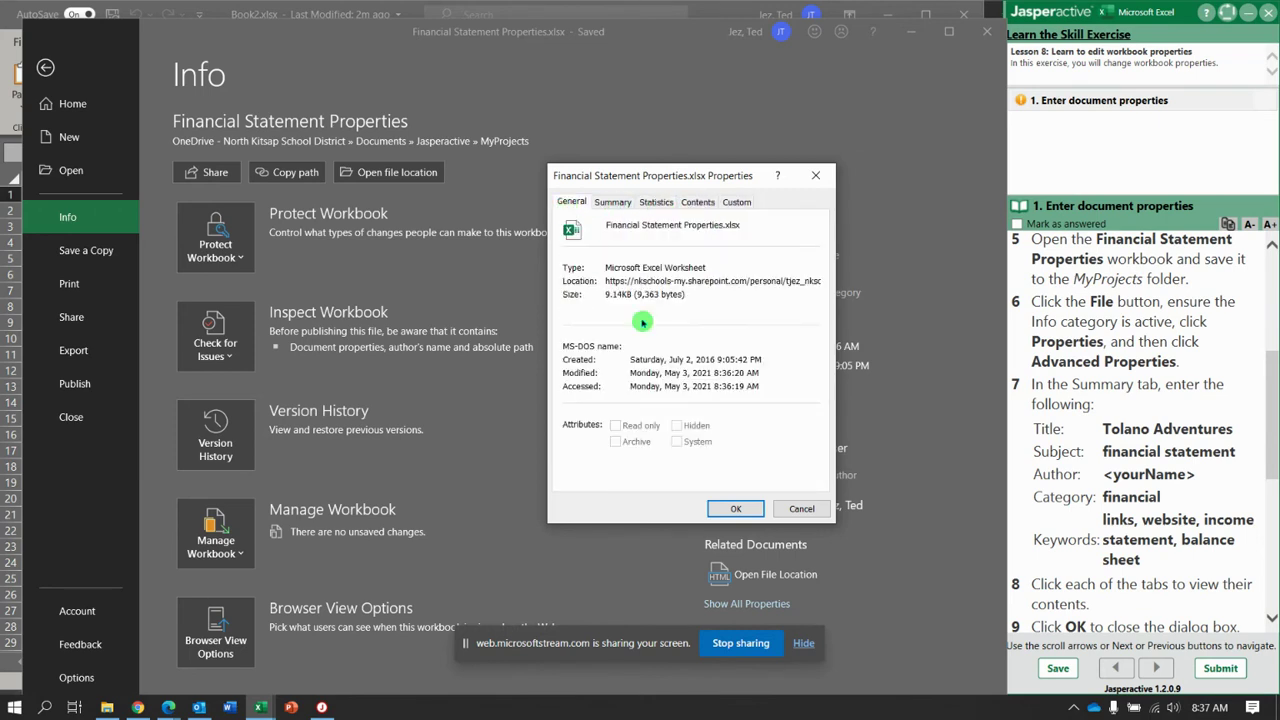
pyautogui.scroll(-5, 1063, 473)
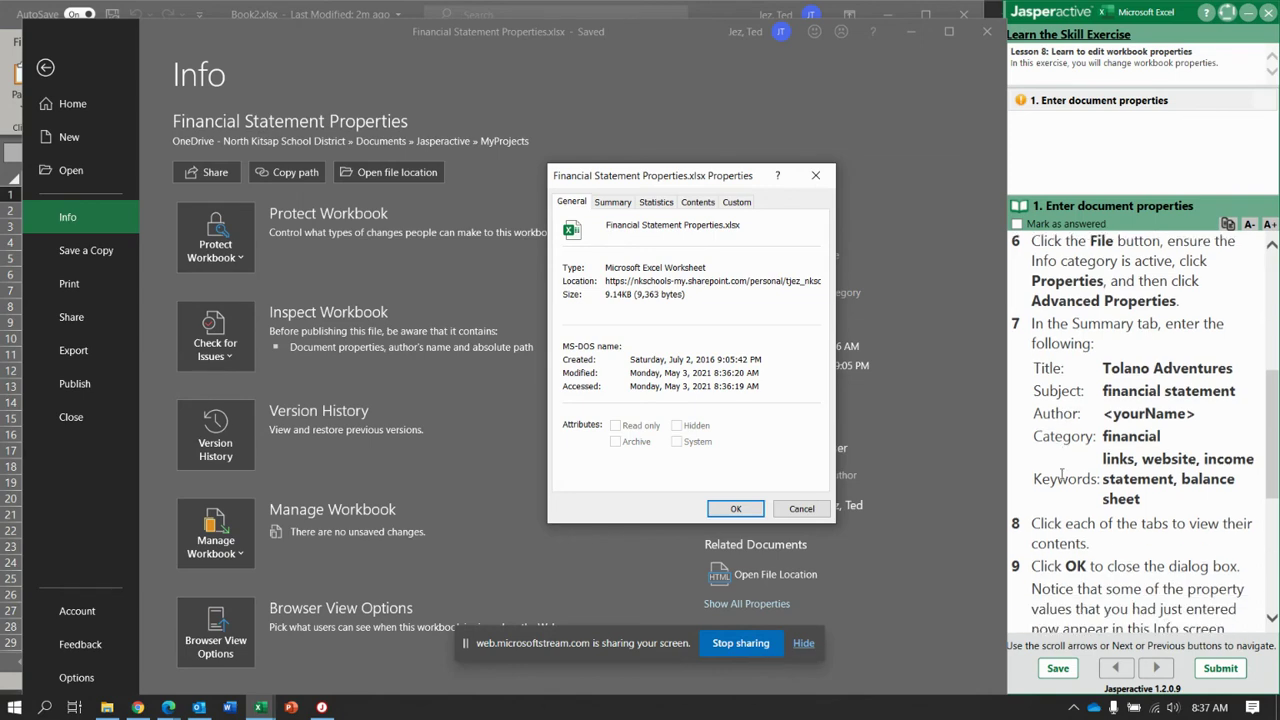
pyautogui.click(735, 508)
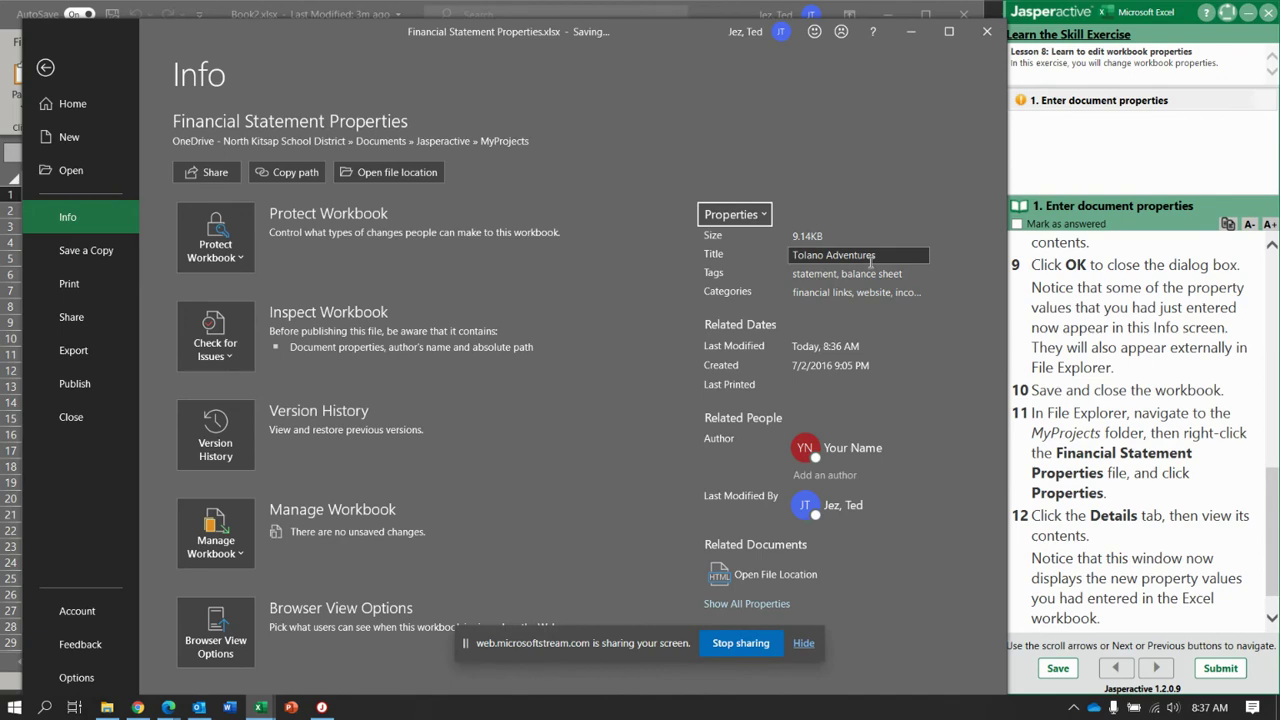
# - Return from the file options to the worksheet, and save and close the Financial Statement Properties workbook
pyautogui.click(93, 252)
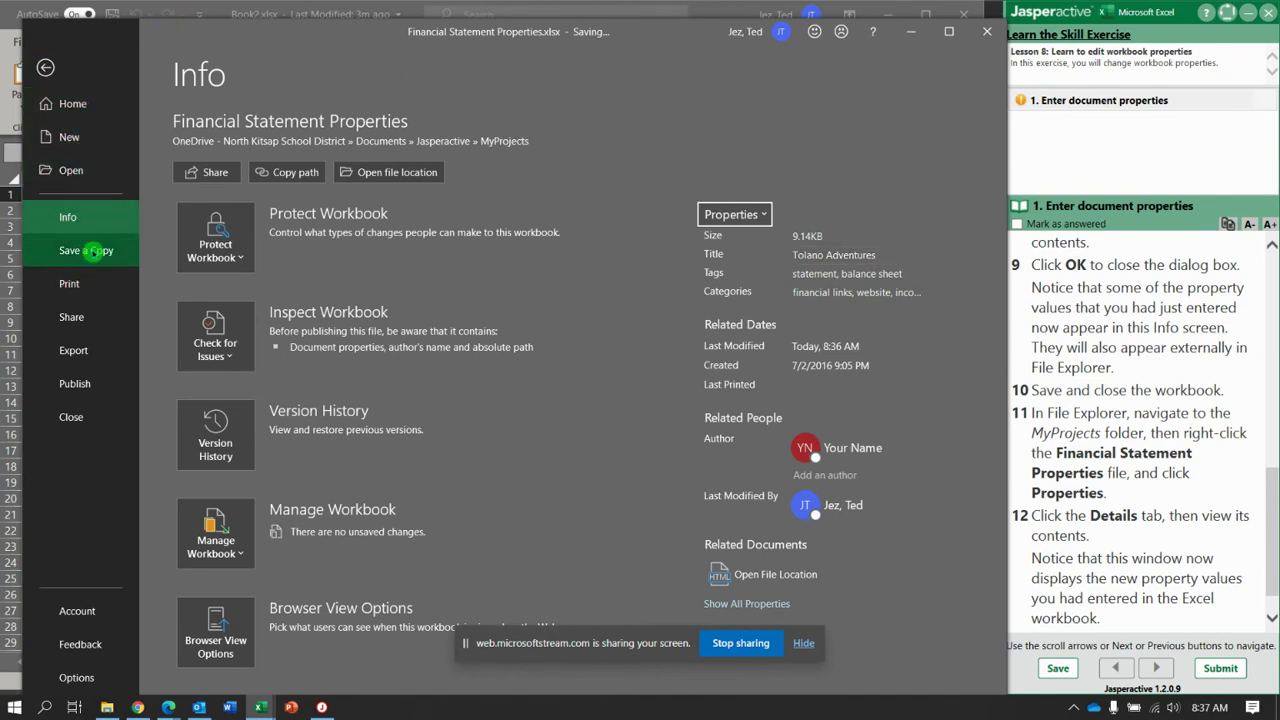
pyautogui.click(50, 72)
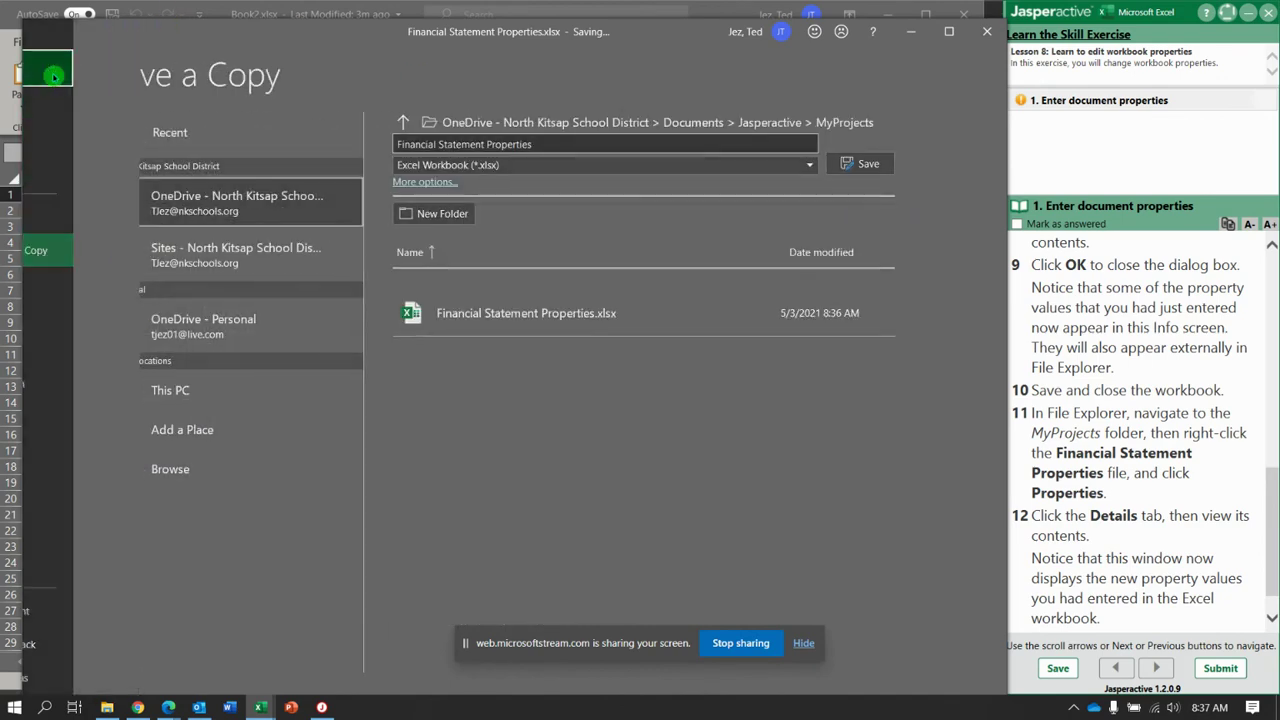
pyautogui.click(137, 34)
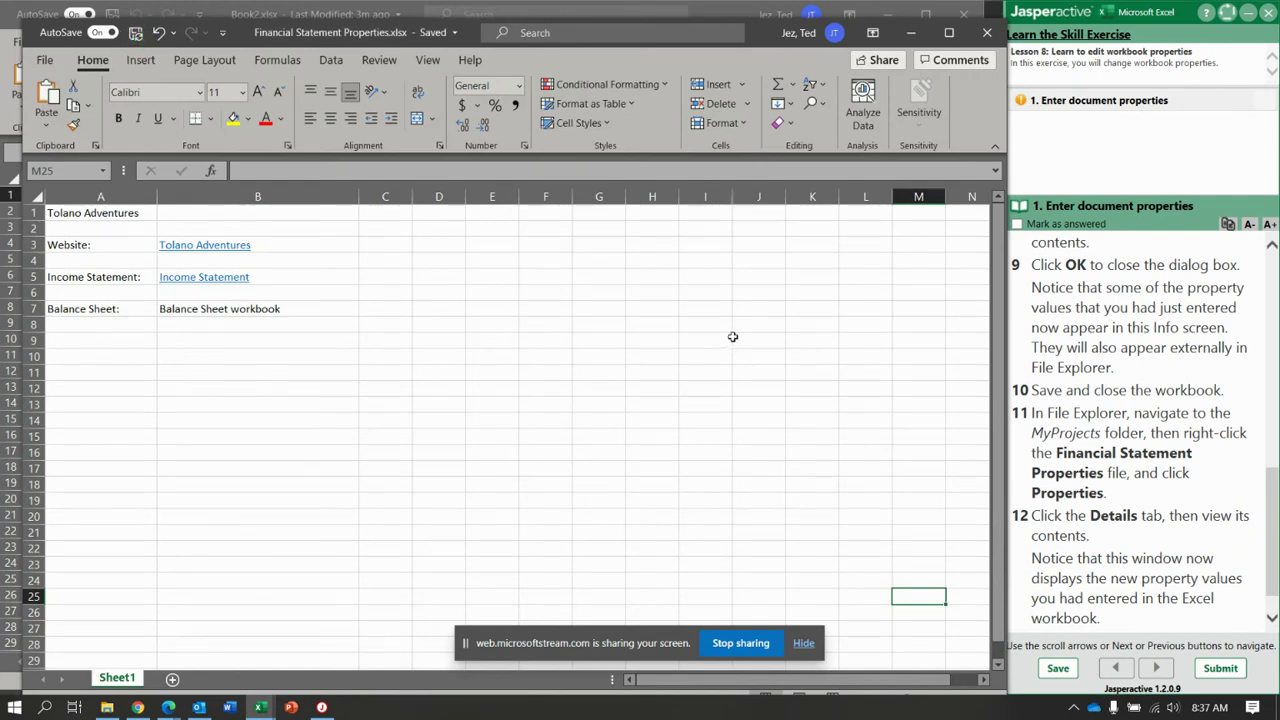
pyautogui.click(982, 33)
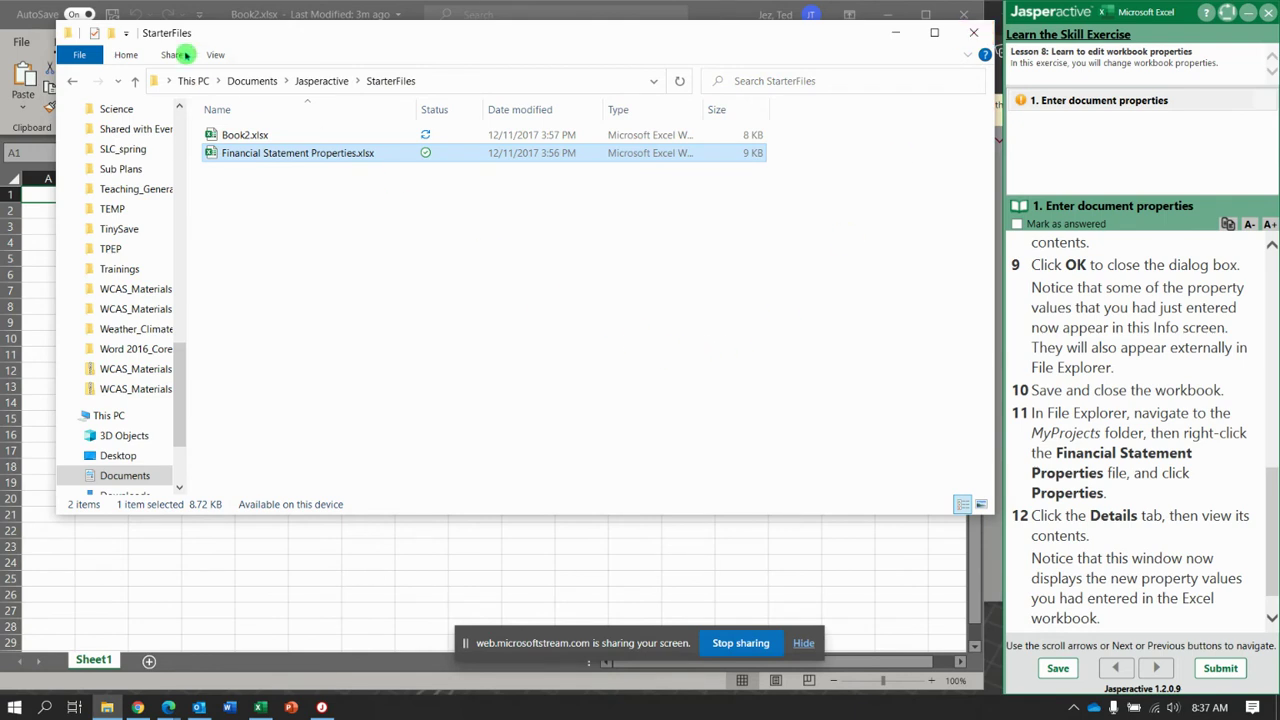
# - Examine the detailed file properties of Financial Statement Properties.xlsx in the Jasperactive MyProjects folder, and close them without making changes
pyautogui.click(318, 83)
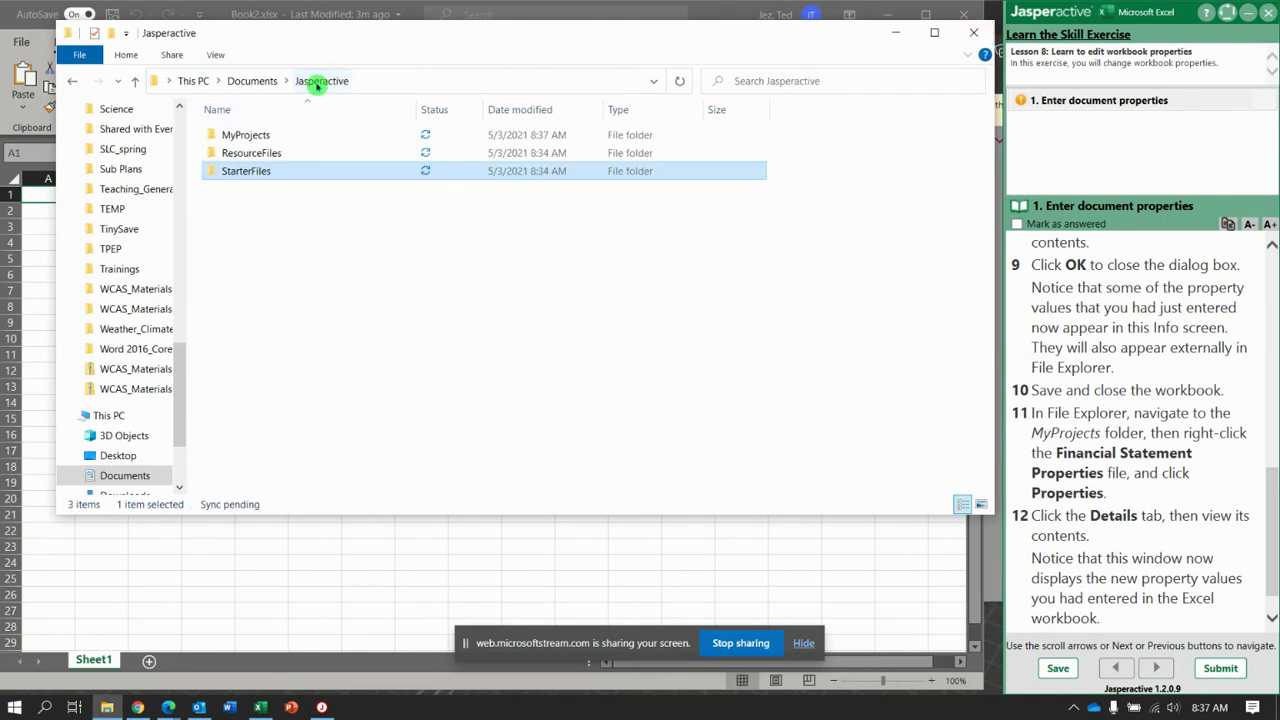
pyautogui.doubleClick(278, 135)
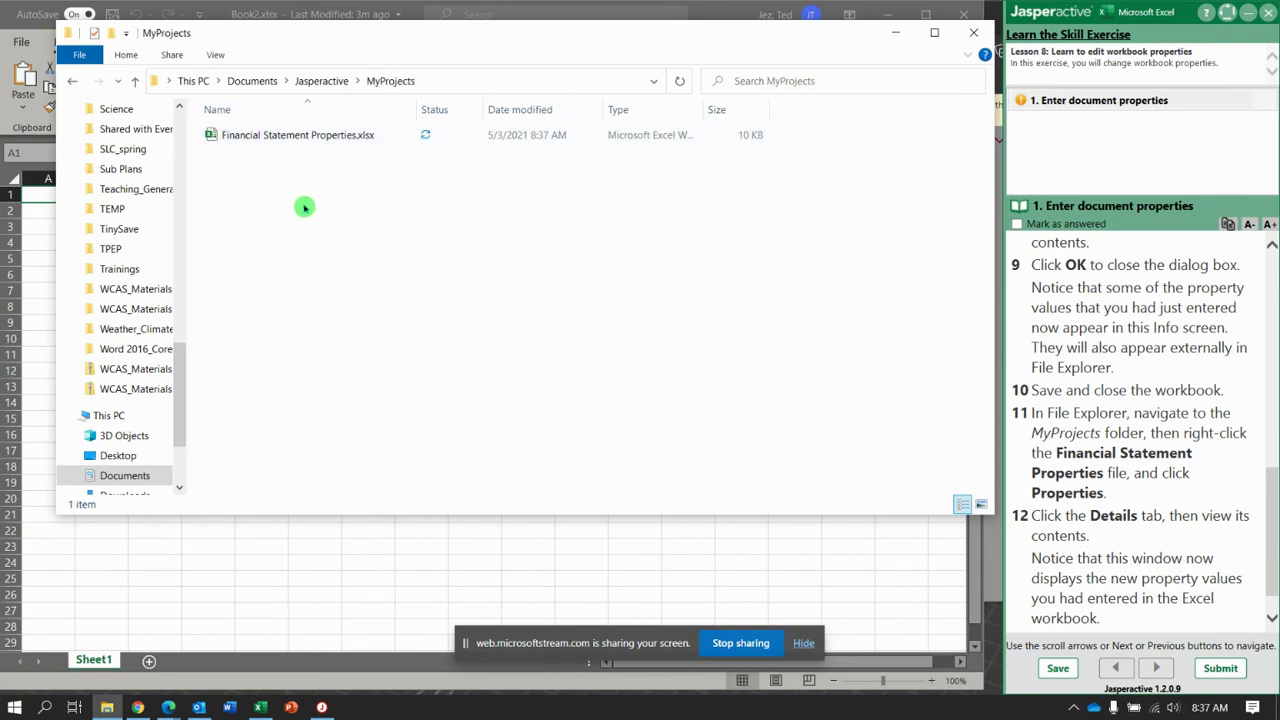
pyautogui.rightClick(302, 140)
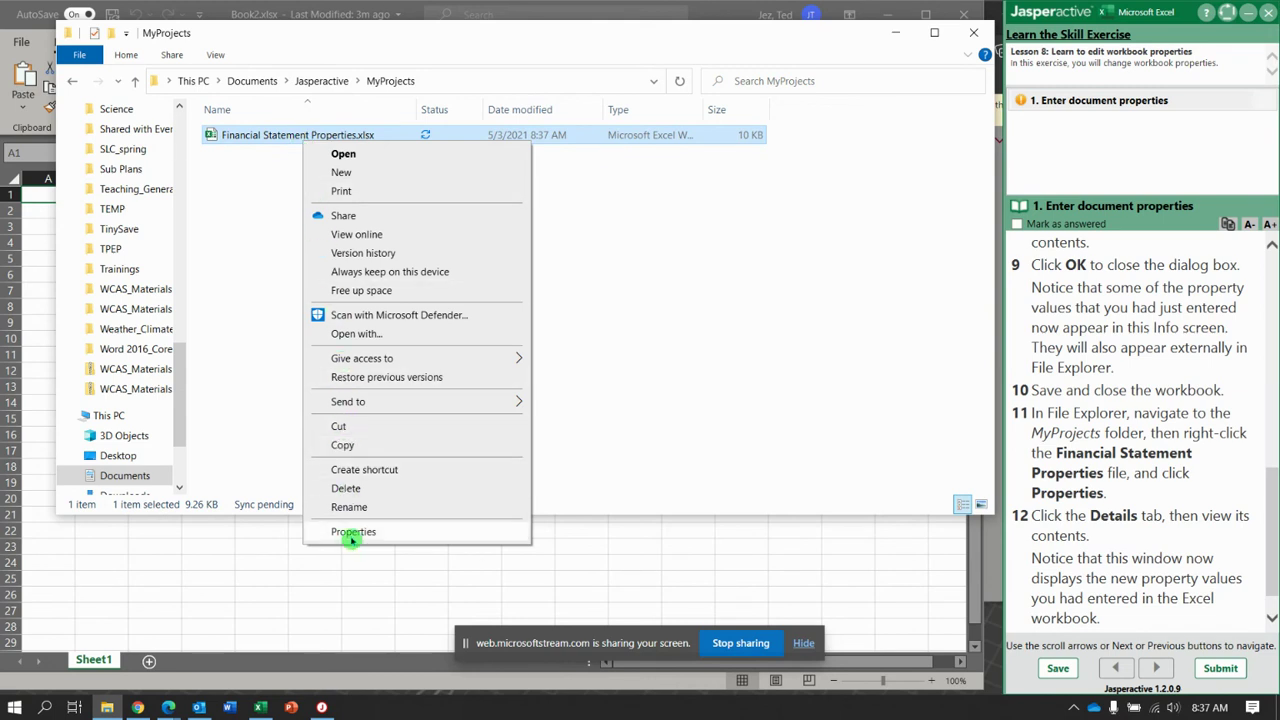
pyautogui.click(354, 532)
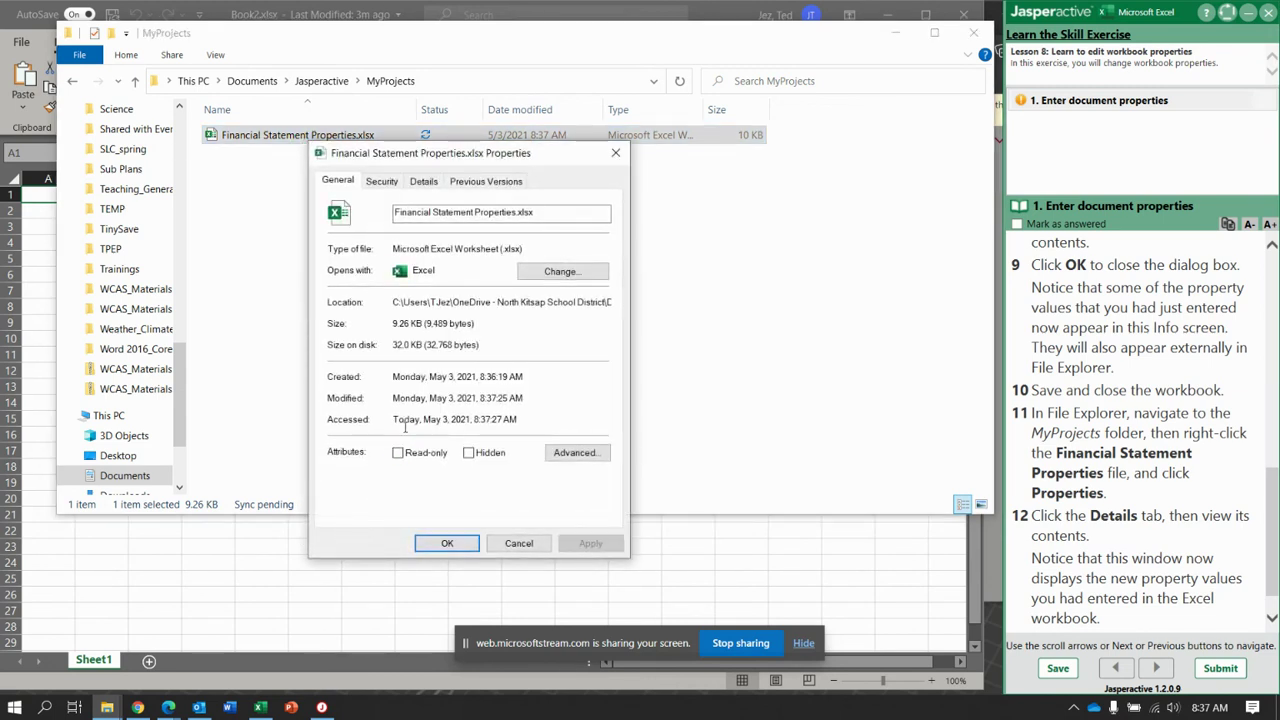
pyautogui.click(423, 180)
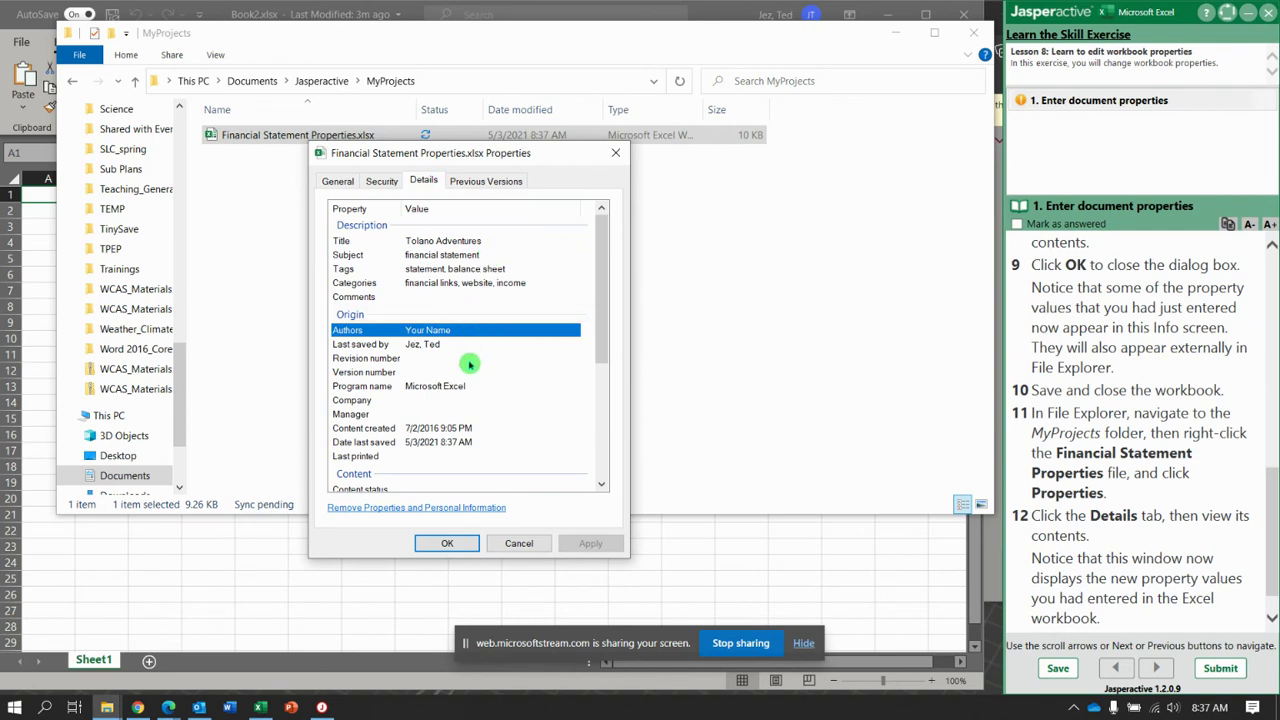
pyautogui.click(443, 546)
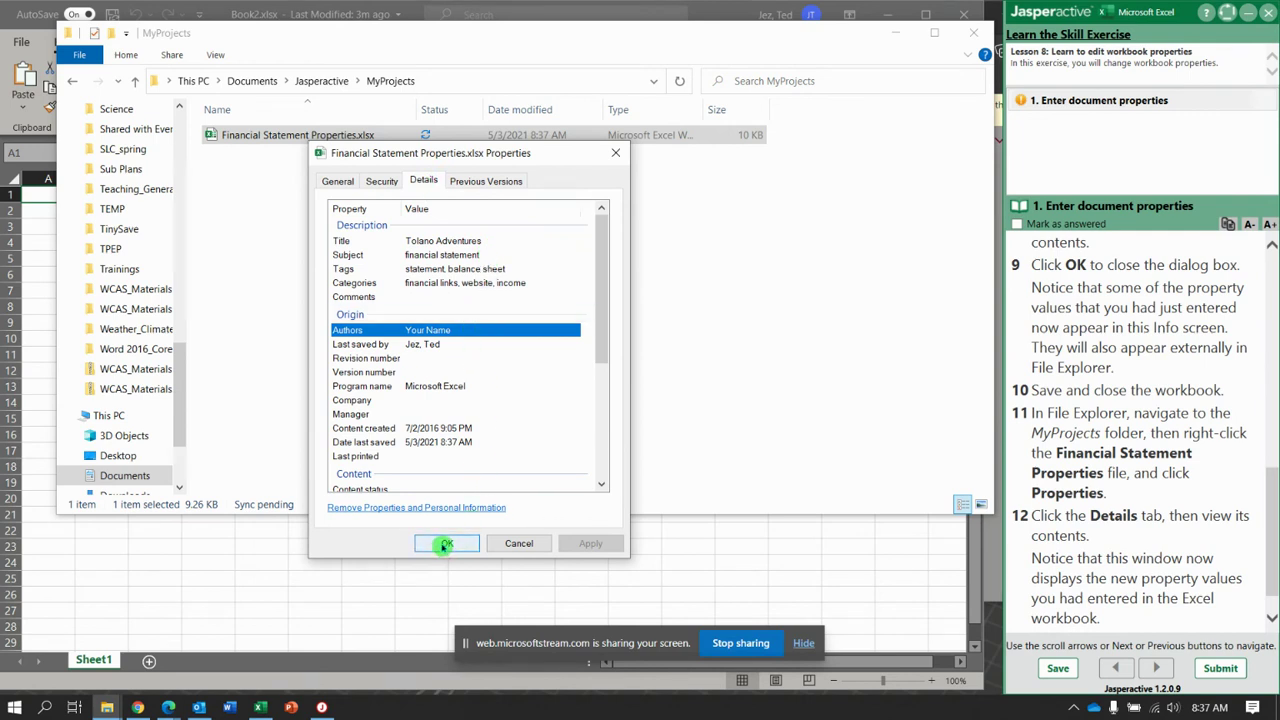
pyautogui.scroll(-1, 1125, 445)
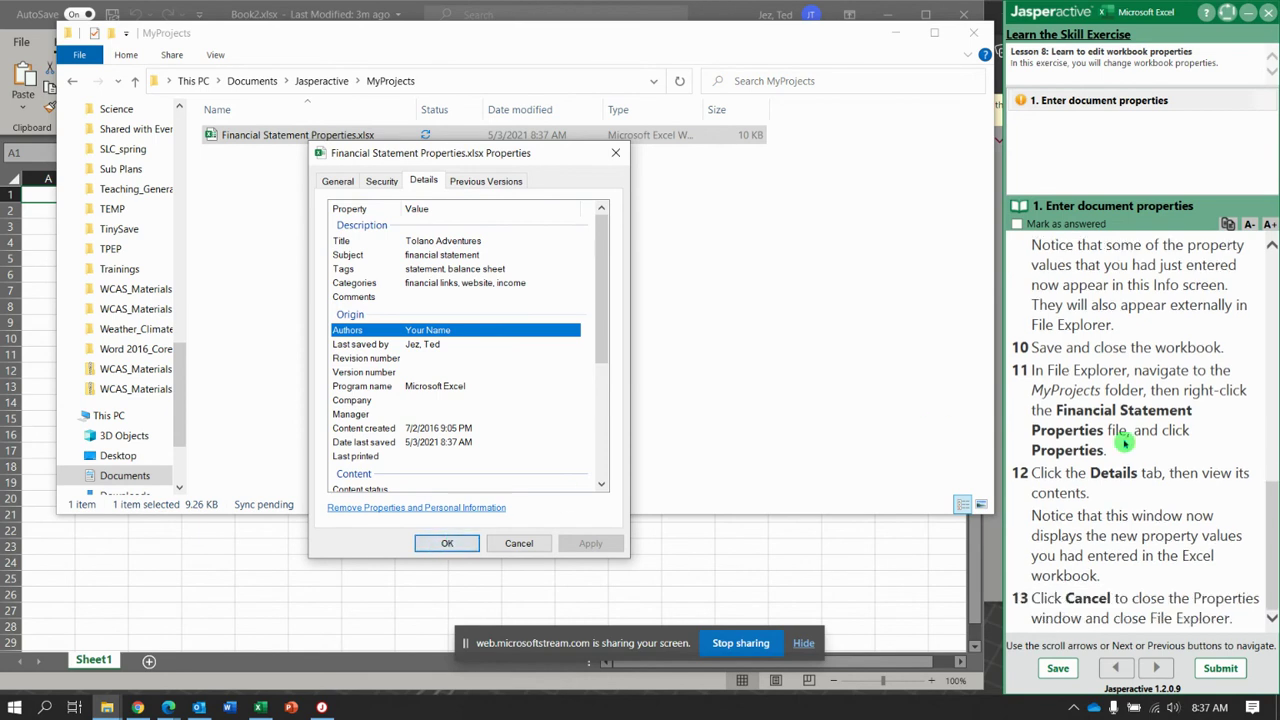
pyautogui.click(520, 543)
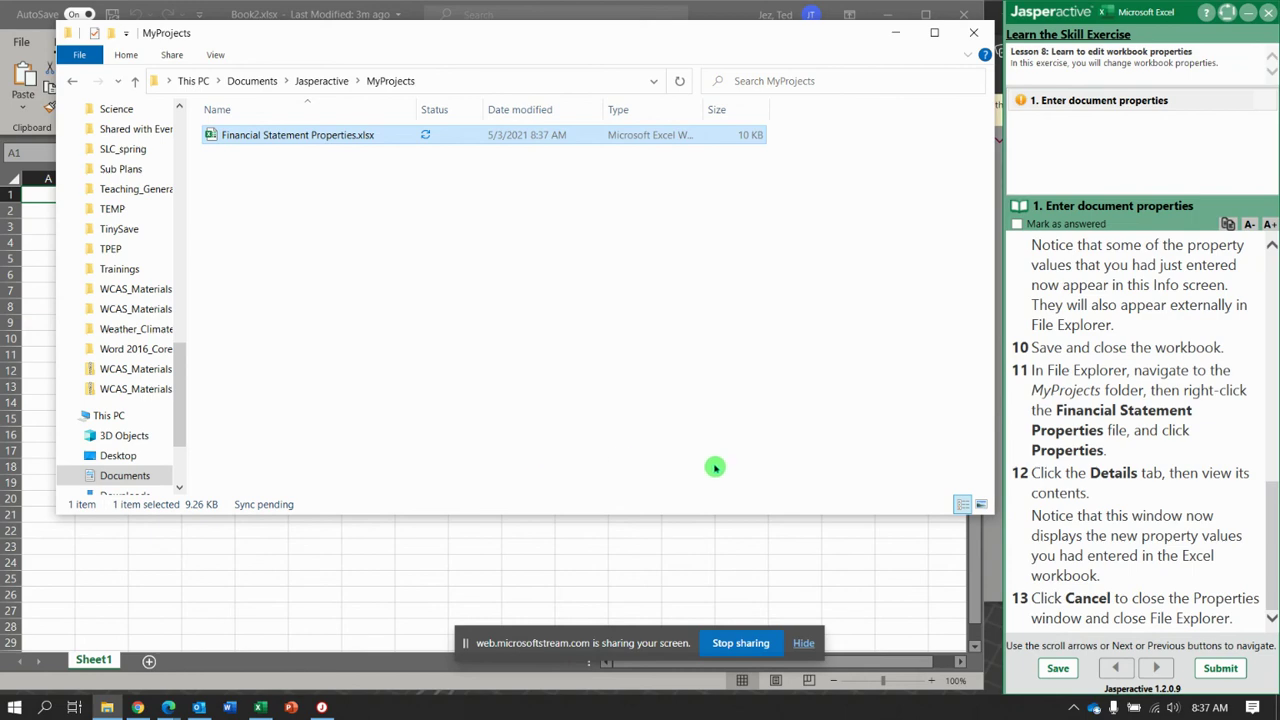
# - Close File Explorer and the Book2 workbook
pyautogui.click(974, 33)
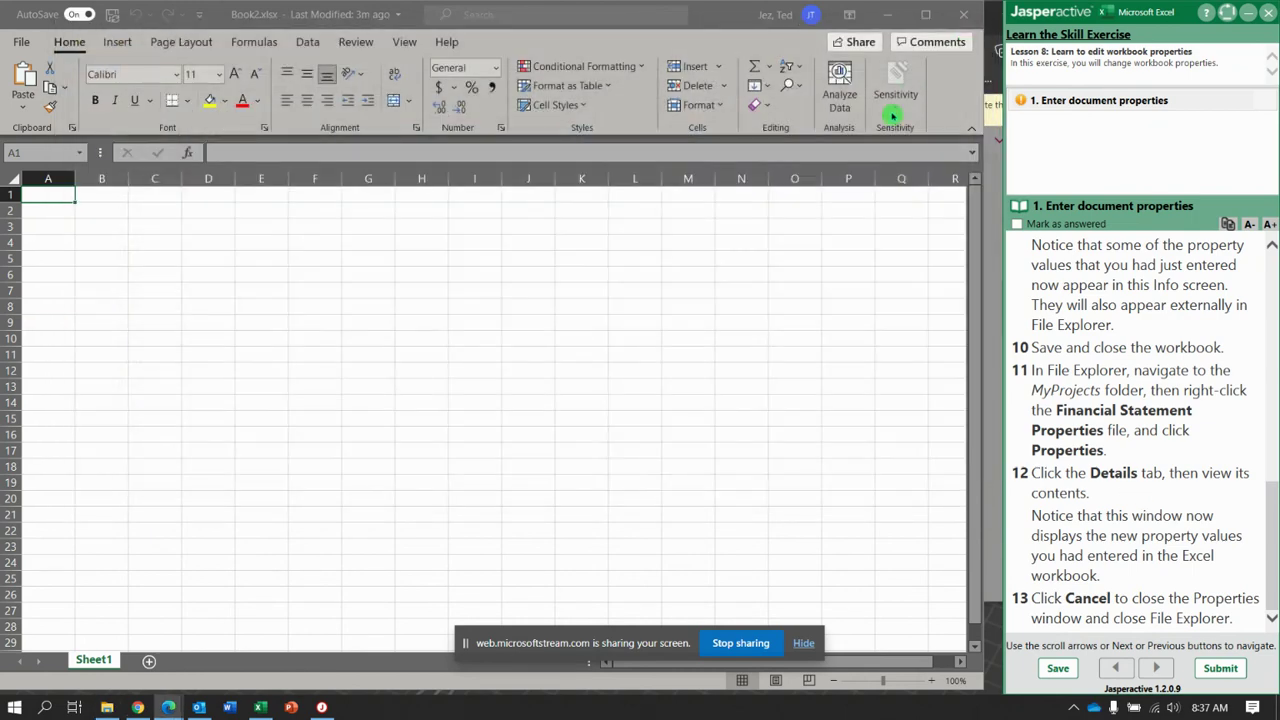
pyautogui.click(966, 19)
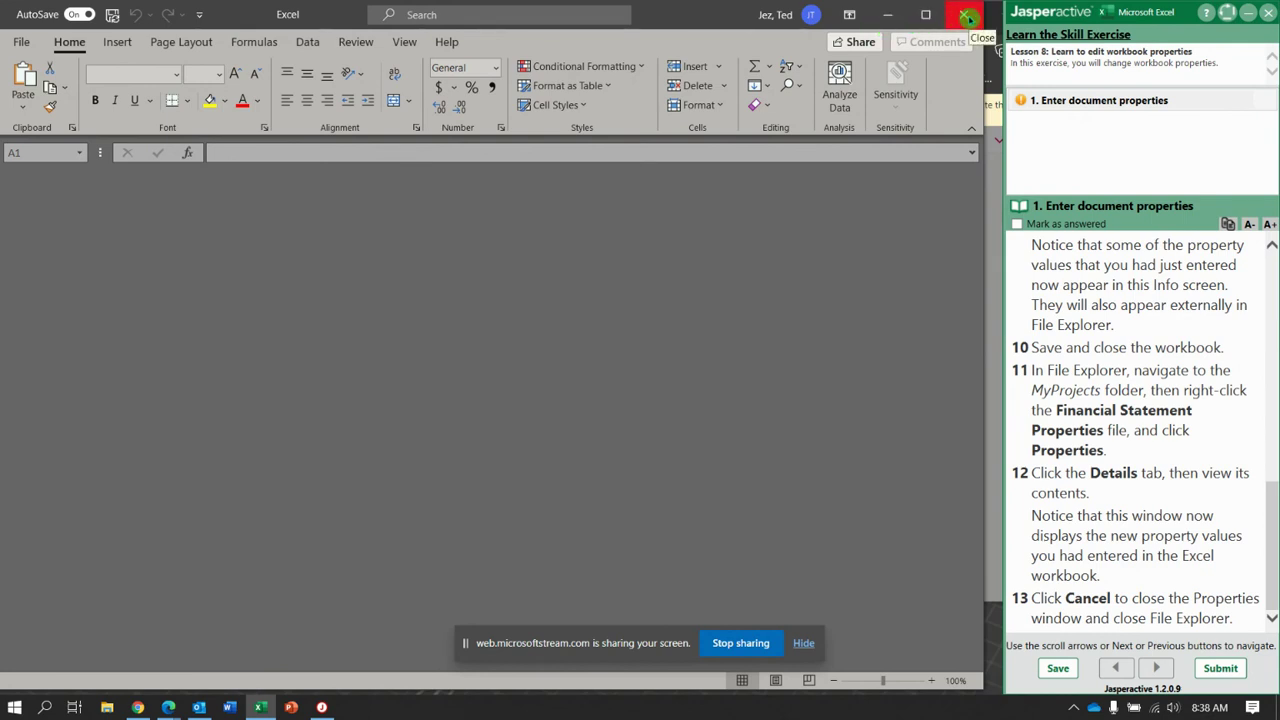
# - Submit the Enter document properties exercise for scoring and return to the Jasperactive learning path
pyautogui.click(1209, 675)
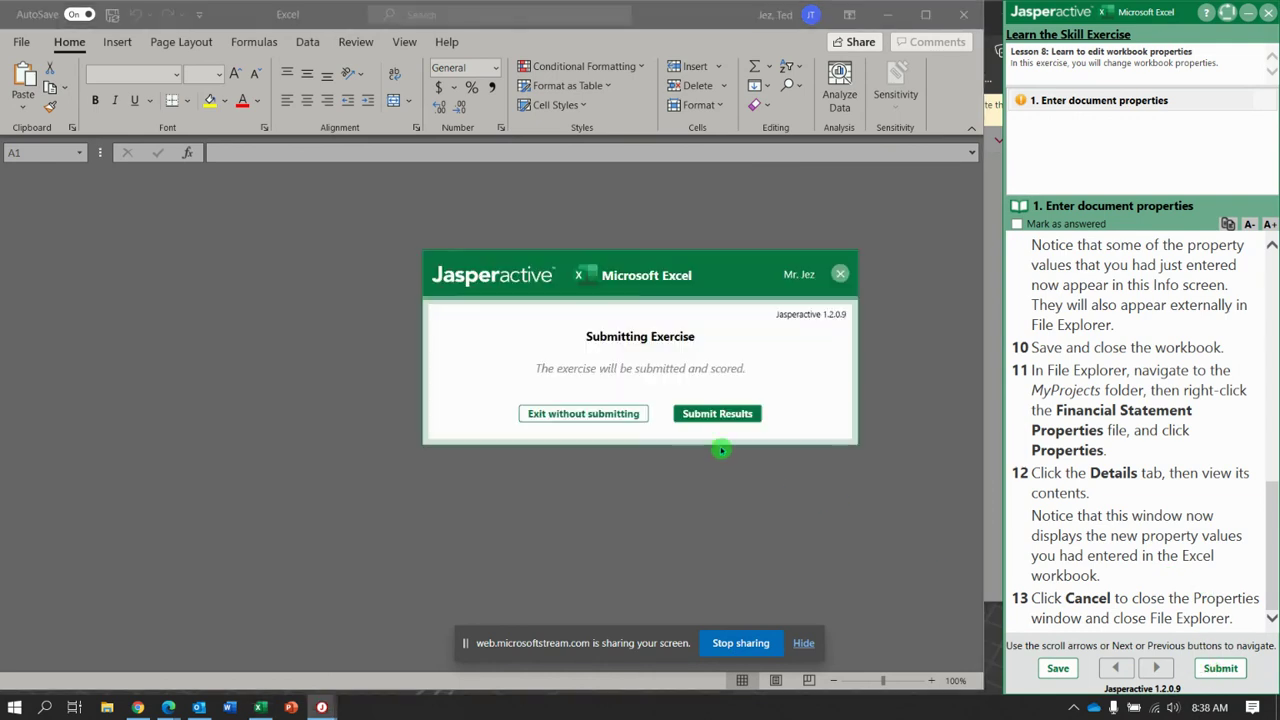
pyautogui.click(738, 412)
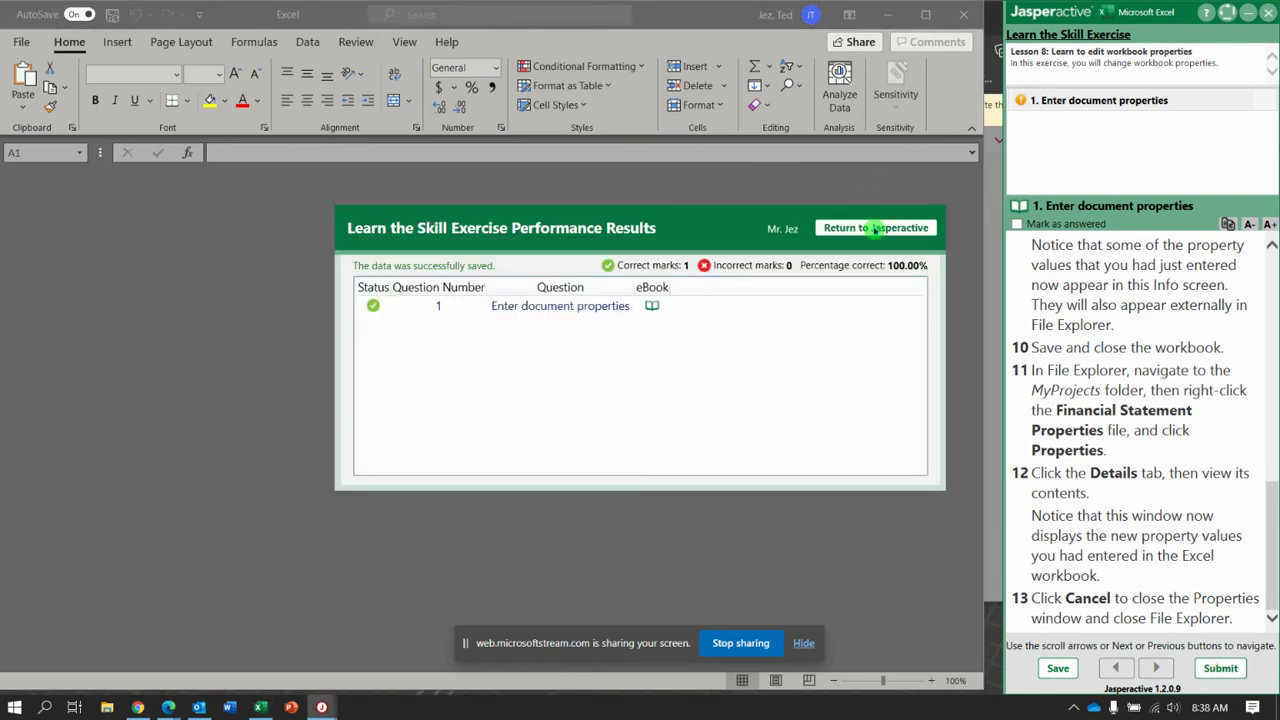
pyautogui.click(875, 228)
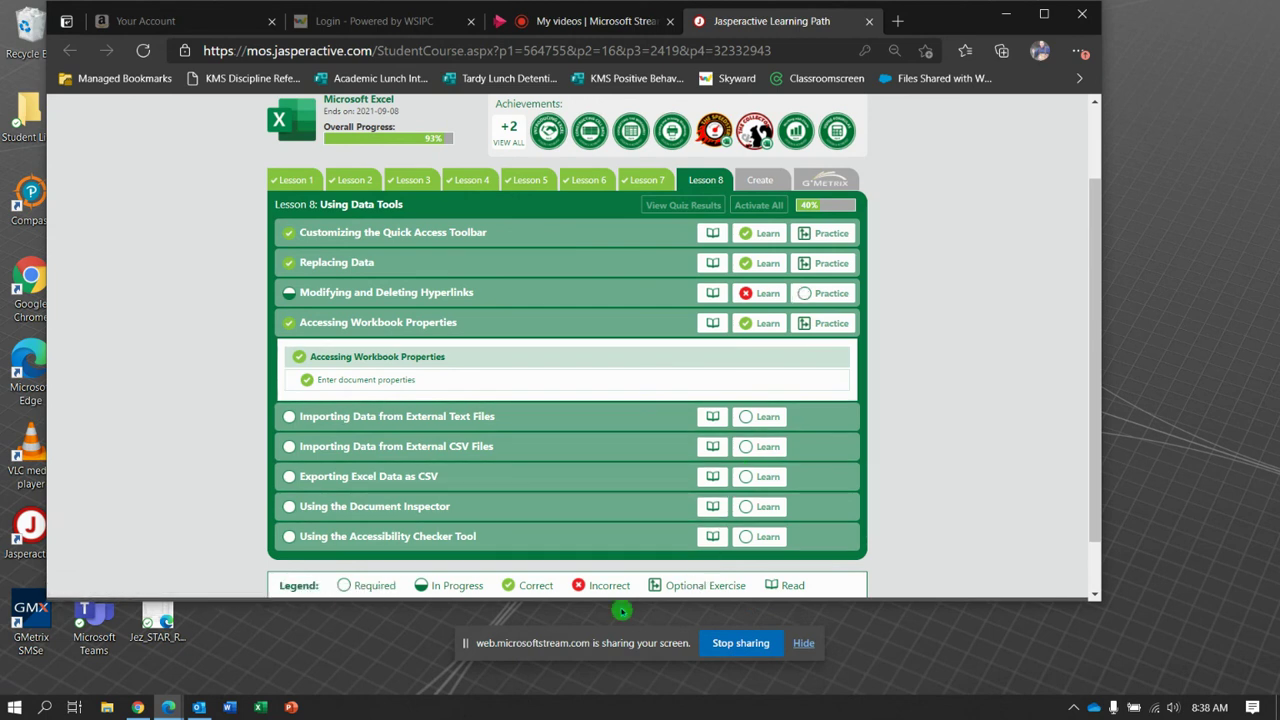
pyautogui.click(600, 21)
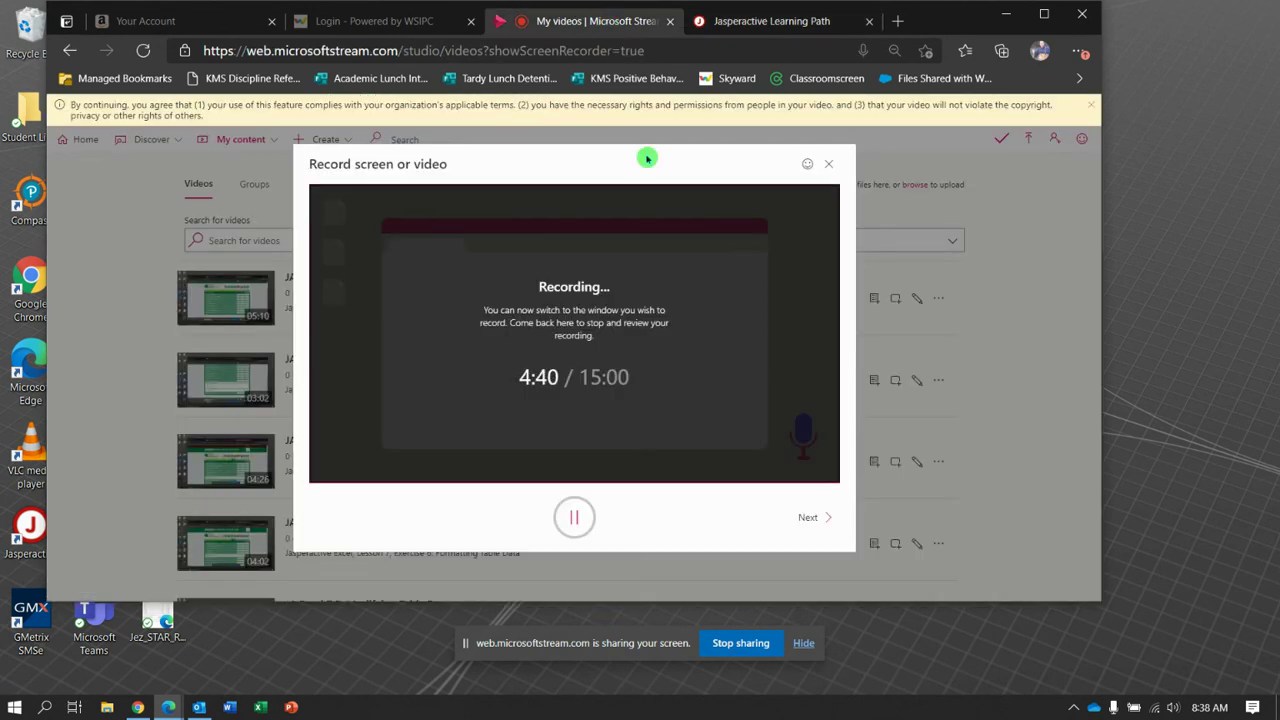